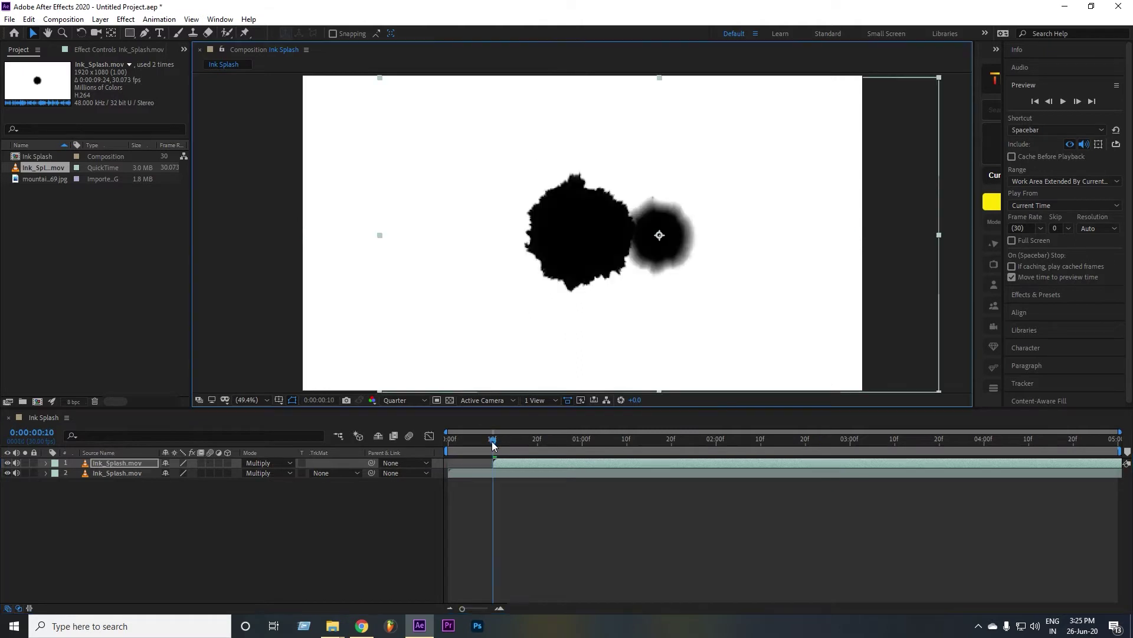
- Duplicate the top ink splash layer, start the copy at about frame 7, and place it left of the central blot
{"action": "mouse_move", "coordinate": [494, 448]}
{"action": "left_mouse_down"}
{"action": "mouse_move", "coordinate": [573, 451]}
{"action": "mouse_move", "coordinate": [502, 456]}
{"action": "left_mouse_up"}
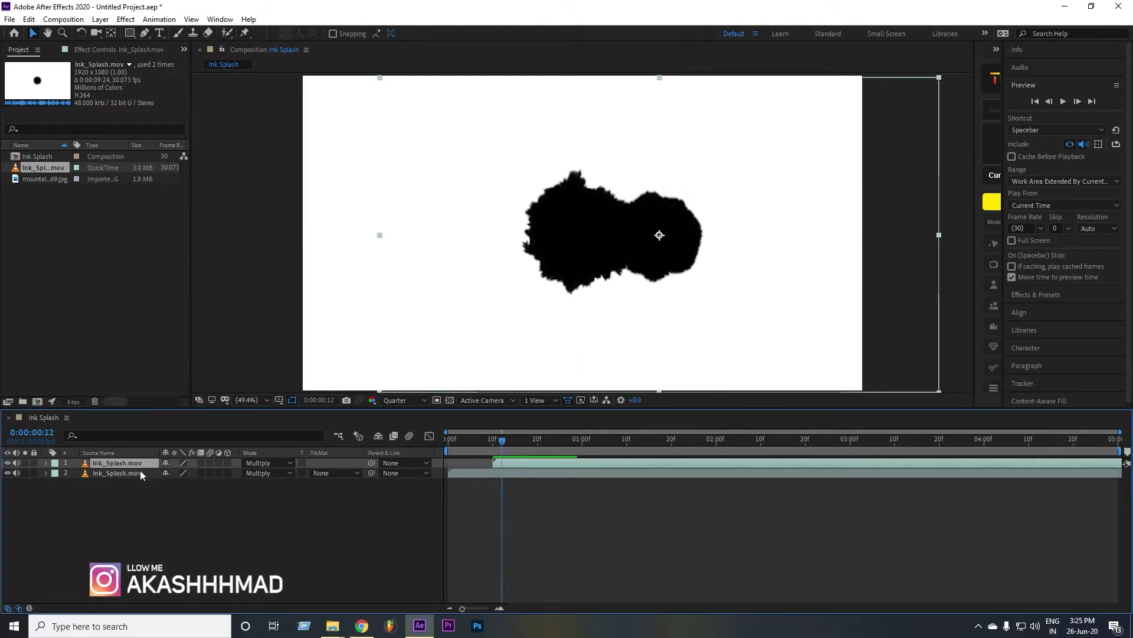
{"action": "key", "text": "ctrl+d"}
{"action": "left_click_drag", "start_coordinate": [504, 462], "coordinate": [490, 463]}
{"action": "left_click_drag", "start_coordinate": [676, 243], "coordinate": [507, 250]}
- Rotate the copy left of the central blot and place a further duplicate in the upper-right area of the frame
{"action": "left_click", "coordinate": [115, 465]}
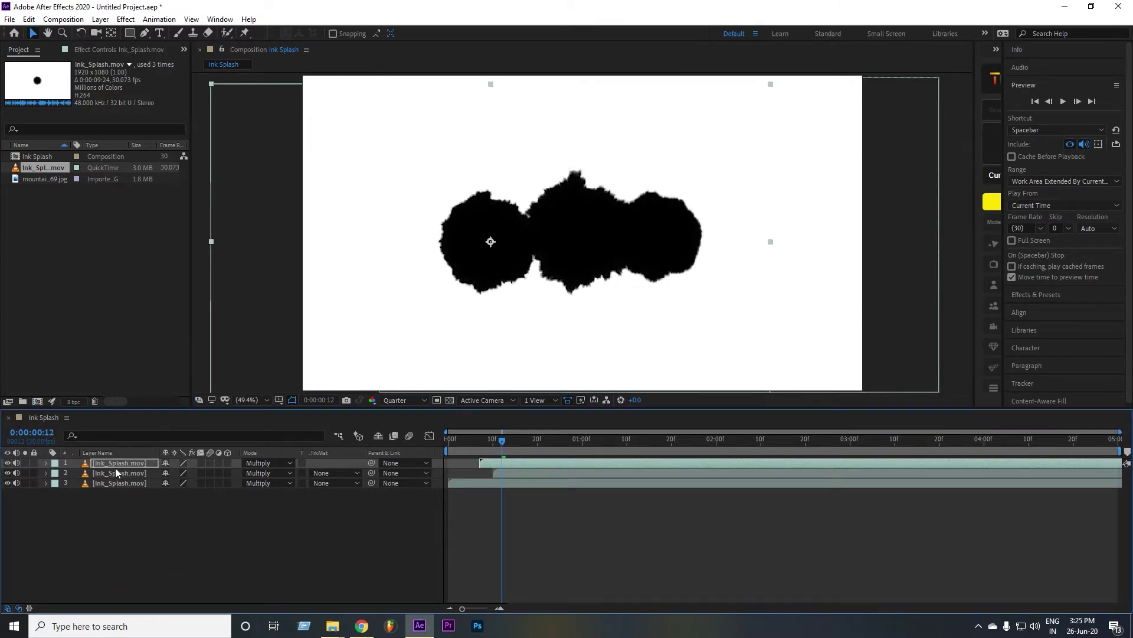
{"action": "key", "text": "r"}
{"action": "mouse_move", "coordinate": [175, 473]}
{"action": "left_mouse_down"}
{"action": "mouse_move", "coordinate": [458, 440]}
{"action": "mouse_move", "coordinate": [576, 465]}
{"action": "mouse_move", "coordinate": [553, 464]}
{"action": "left_mouse_up"}
{"action": "left_click", "coordinate": [46, 462]}
{"action": "key", "text": "ctrl+d"}
{"action": "left_click_drag", "start_coordinate": [446, 302], "coordinate": [661, 219]}
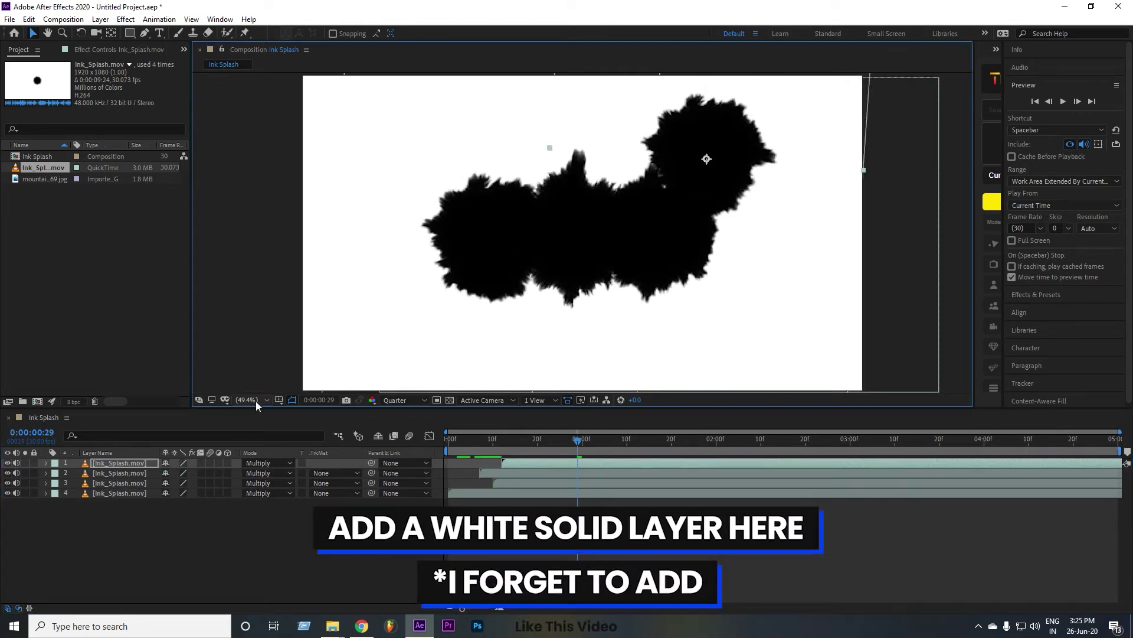
- Duplicate the upper-right ink layer, start the copy at about frame 14, and place it slightly enlarged in the frame's lower-left area
{"action": "left_click", "coordinate": [141, 463]}
{"action": "key", "text": "ctrl+d"}
{"action": "left_click_drag", "start_coordinate": [528, 465], "coordinate": [536, 465]}
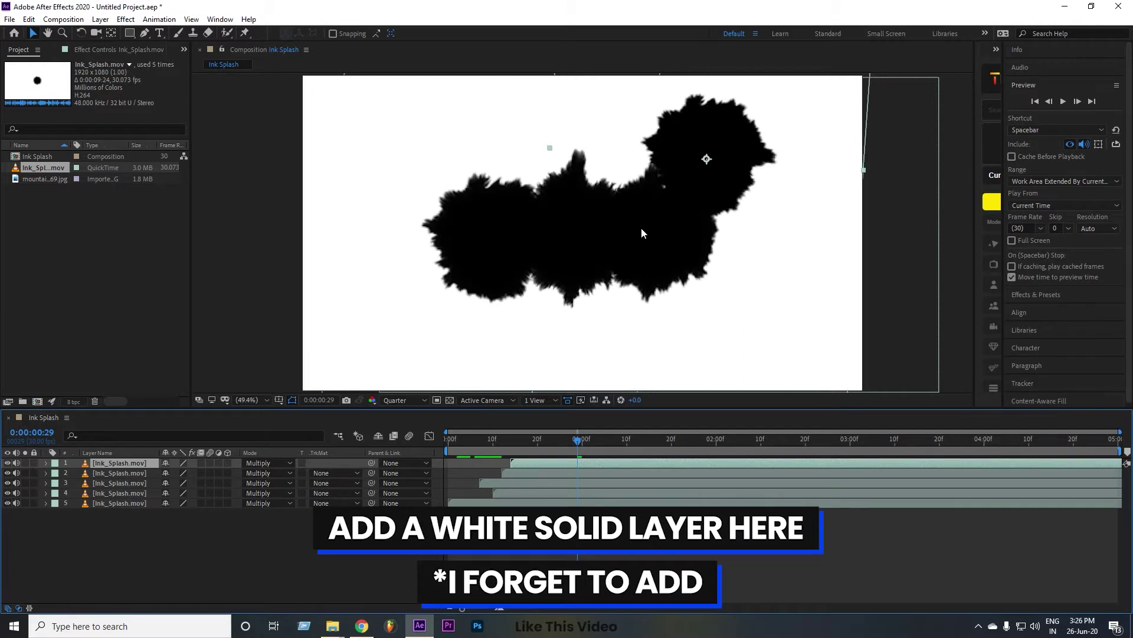
{"action": "mouse_move", "coordinate": [734, 146]}
{"action": "left_mouse_down"}
{"action": "mouse_move", "coordinate": [474, 156]}
{"action": "mouse_move", "coordinate": [437, 282]}
{"action": "left_mouse_up"}
{"action": "key", "text": "s"}
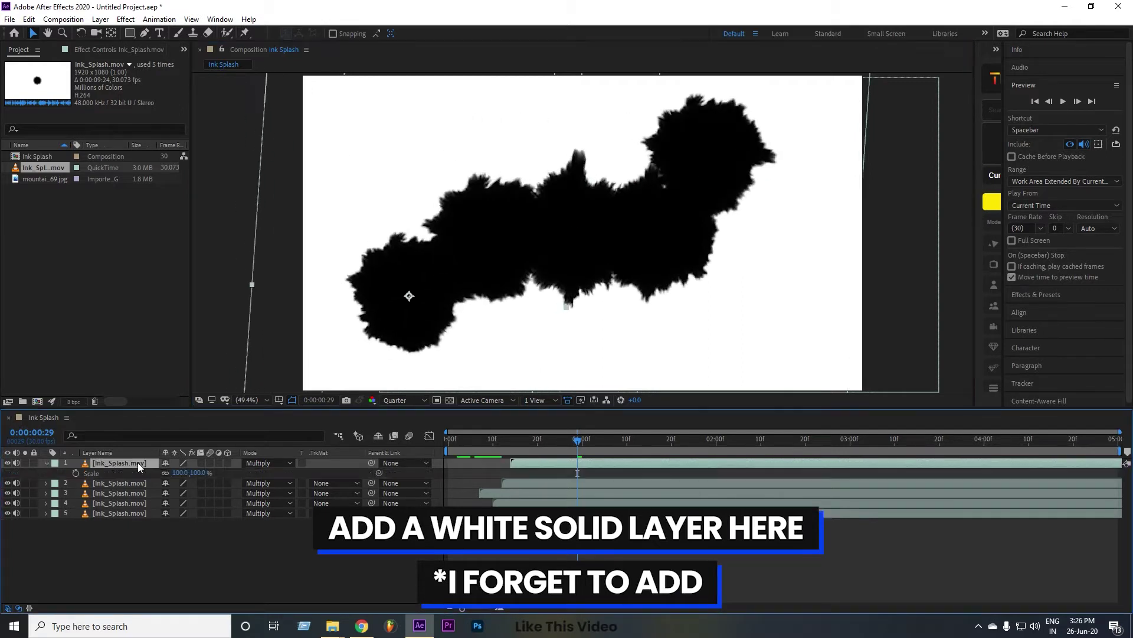
{"action": "left_click_drag", "start_coordinate": [180, 472], "coordinate": [189, 473]}
{"action": "key", "text": "s"}
- Duplicate the lower-left ink layer, place the copy rotated below the right-hand blots, and start it at about frame 16
{"action": "key", "text": "ctrl+d"}
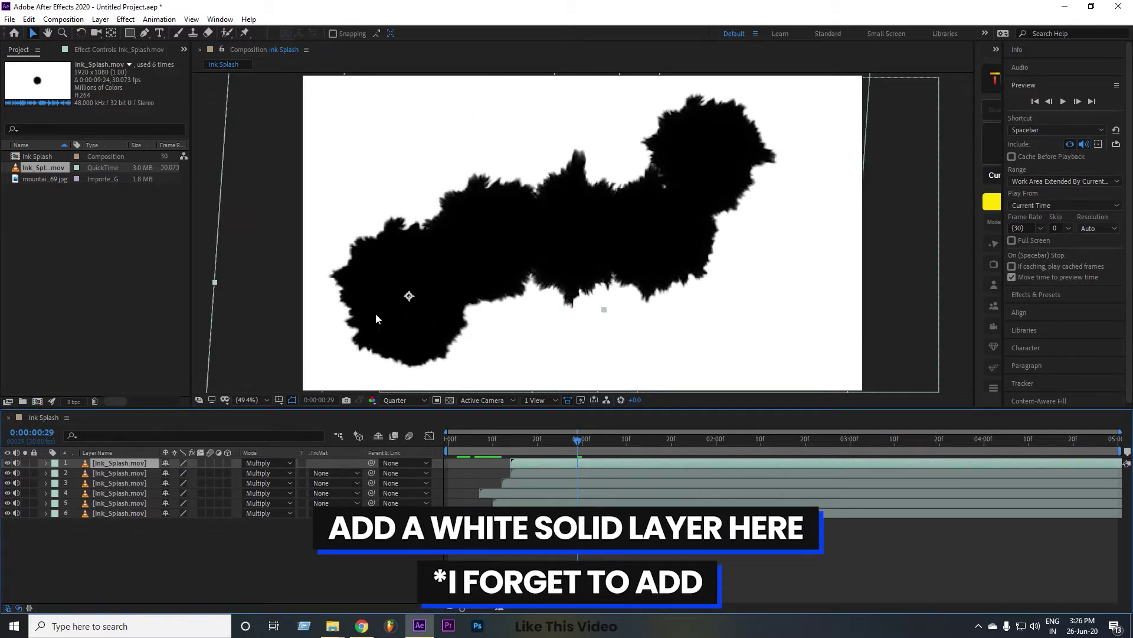
{"action": "mouse_move", "coordinate": [386, 317]}
{"action": "left_mouse_down"}
{"action": "mouse_move", "coordinate": [616, 340]}
{"action": "mouse_move", "coordinate": [596, 340]}
{"action": "left_mouse_up"}
{"action": "left_click", "coordinate": [82, 33]}
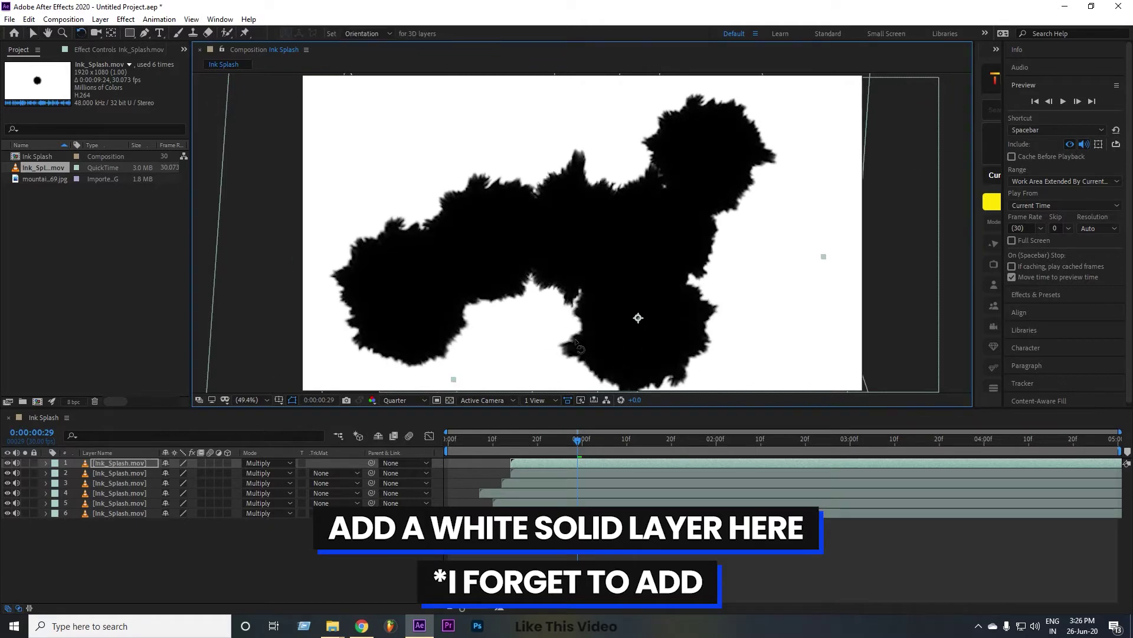
{"action": "left_click_drag", "start_coordinate": [521, 466], "coordinate": [530, 467]}
- Add another ink duplicate in the frame's upper-left area and scrub to 0:00:04:29 to check the coverage
{"action": "key", "text": "ctrl+d"}
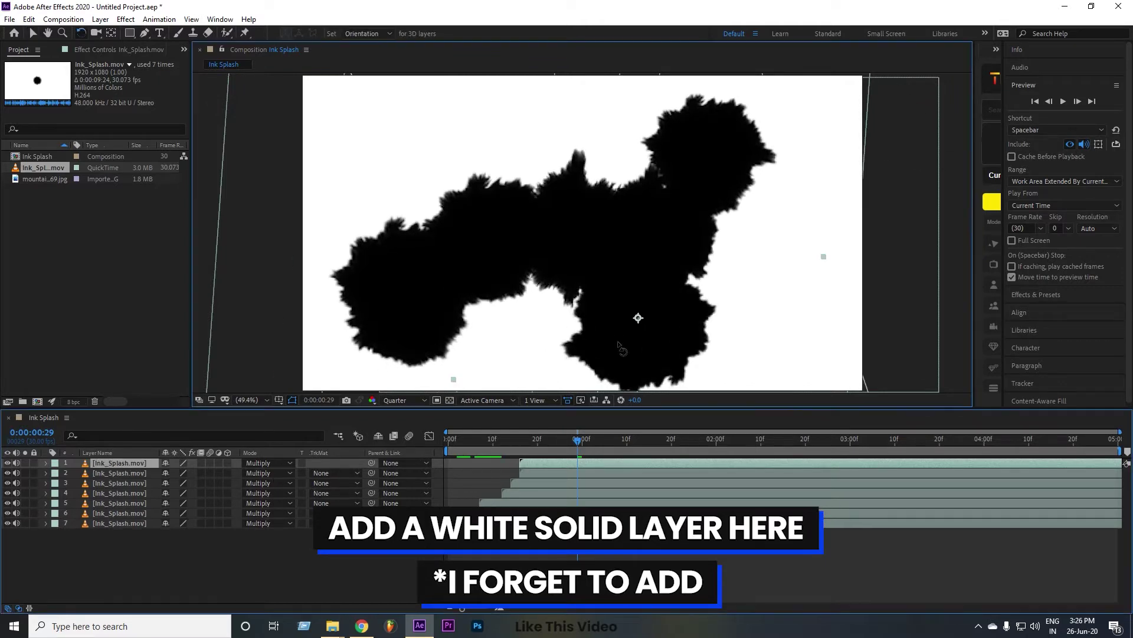
{"action": "mouse_move", "coordinate": [569, 315]}
{"action": "left_mouse_down"}
{"action": "mouse_move", "coordinate": [679, 313]}
{"action": "mouse_move", "coordinate": [510, 144]}
{"action": "left_mouse_up"}
{"action": "key", "text": "v"}
{"action": "mouse_move", "coordinate": [512, 441]}
{"action": "left_mouse_down"}
{"action": "mouse_move", "coordinate": [519, 460]}
{"action": "mouse_move", "coordinate": [708, 475]}
{"action": "mouse_move", "coordinate": [1116, 471]}
{"action": "left_mouse_up"}
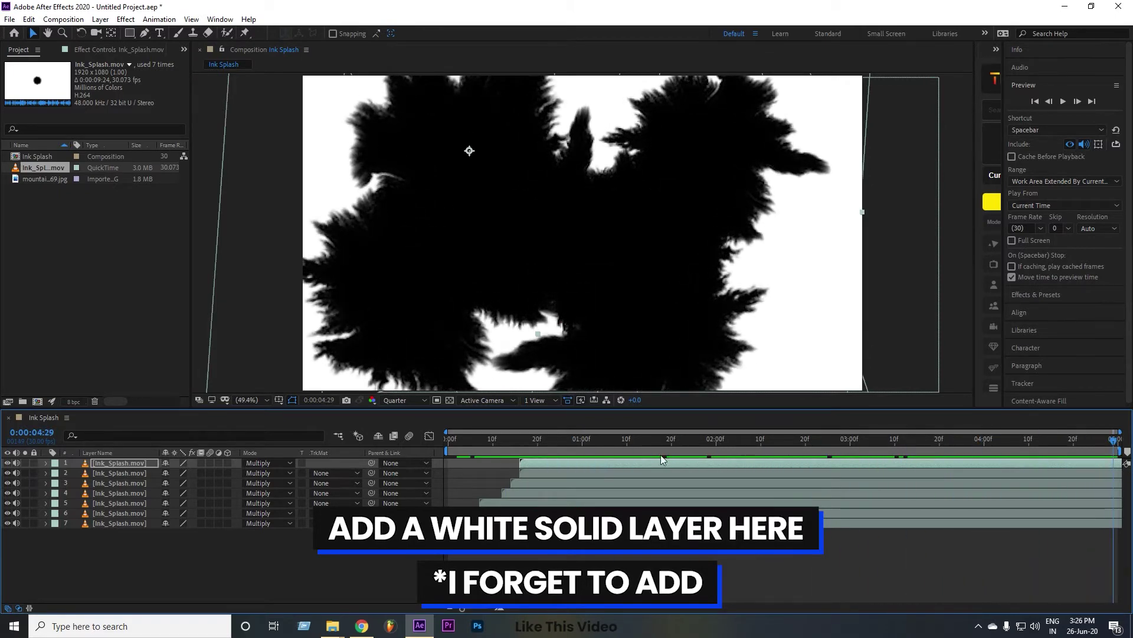
- Duplicate the upper-left ink layer, start the copy at about frame 12, and place it in the lower middle of the frame
{"action": "left_click_drag", "start_coordinate": [533, 464], "coordinate": [505, 463]}
{"action": "left_click", "coordinate": [105, 462]}
{"action": "key", "text": "ctrl+d"}
{"action": "left_click_drag", "start_coordinate": [481, 105], "coordinate": [554, 276]}
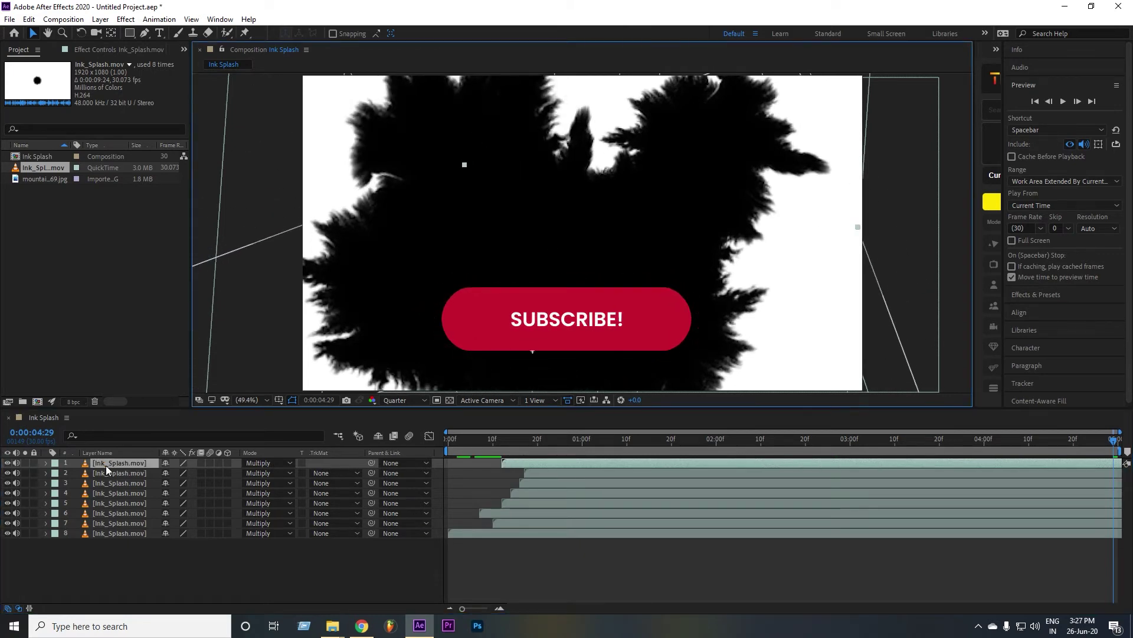
- Set the scale of the upper-right ink splash layer to 125%
{"action": "key", "text": "s"}
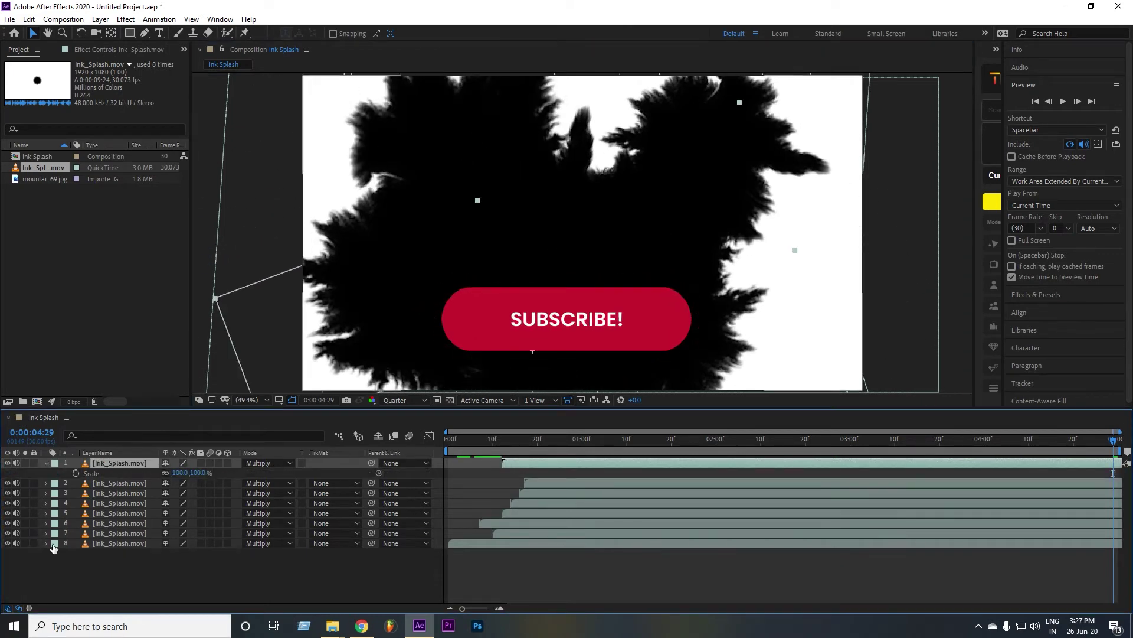
{"action": "left_click", "coordinate": [119, 523]}
{"action": "left_click", "coordinate": [119, 512]}
{"action": "key", "text": "s"}
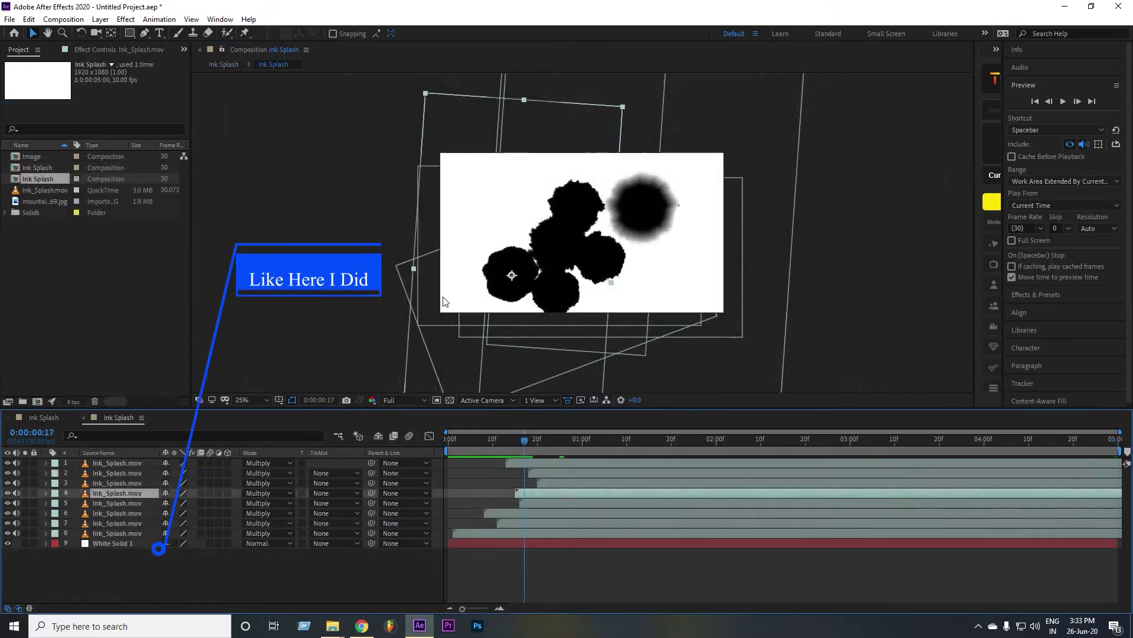
- Nudge the outlying ink blots toward the cluster and shift ink layers 2, 4, 5, 6 and 7 earlier in the timeline
{"action": "left_click", "coordinate": [627, 261]}
{"action": "left_click_drag", "start_coordinate": [625, 257], "coordinate": [622, 263]}
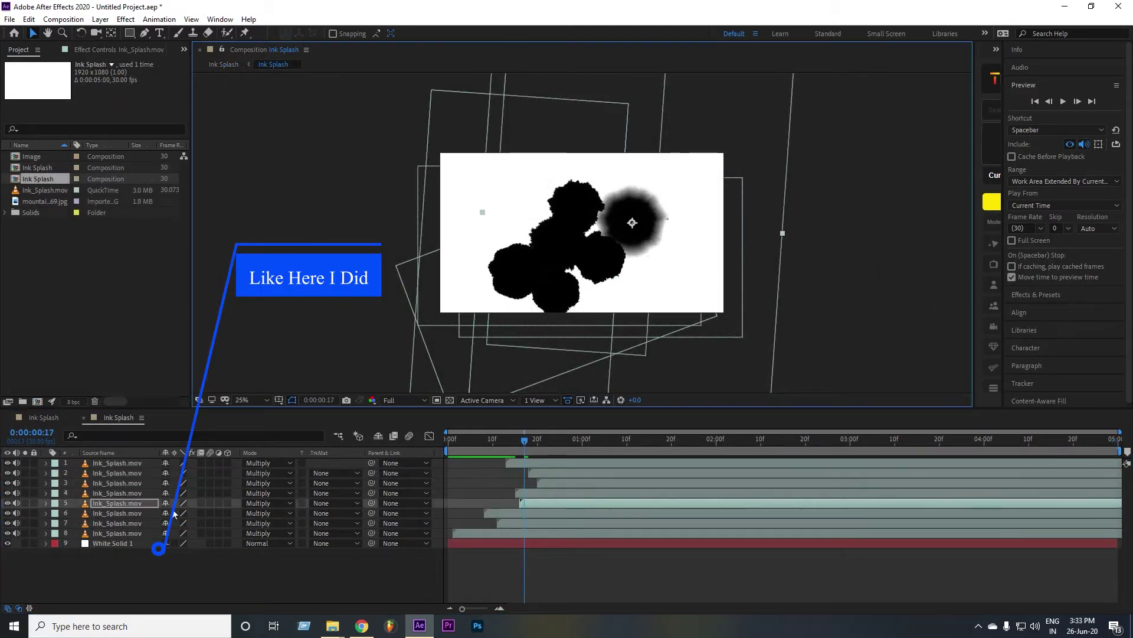
{"action": "left_click", "coordinate": [119, 515]}
{"action": "left_click_drag", "start_coordinate": [1119, 432], "coordinate": [704, 434]}
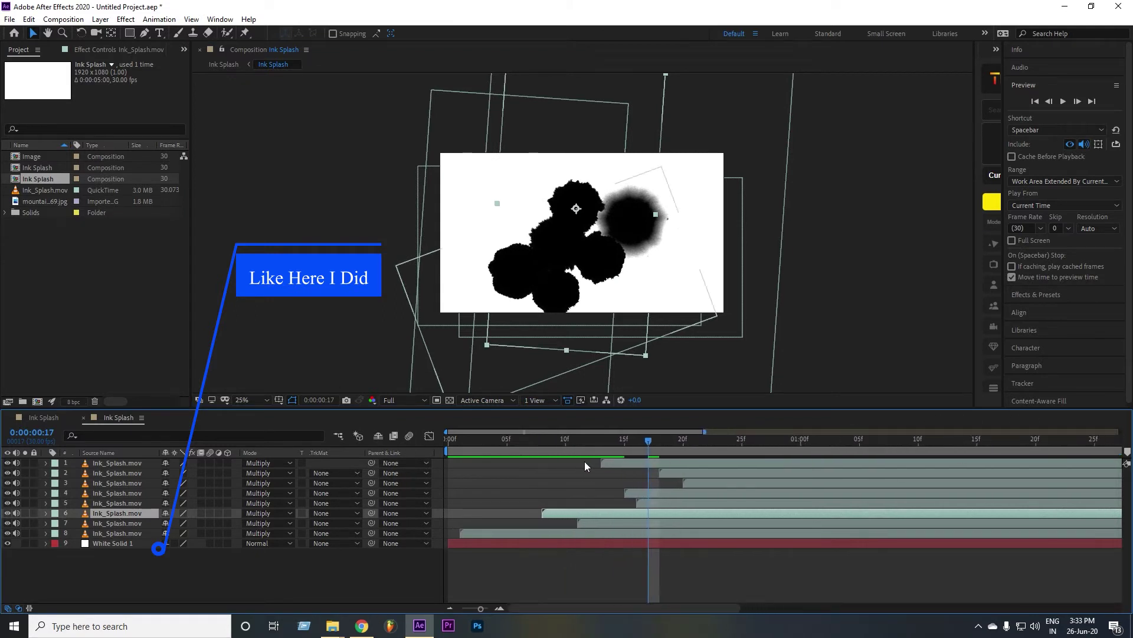
{"action": "left_click_drag", "start_coordinate": [638, 505], "coordinate": [501, 514]}
{"action": "left_click_drag", "start_coordinate": [585, 523], "coordinate": [526, 523]}
{"action": "left_click_drag", "start_coordinate": [620, 504], "coordinate": [550, 506]}
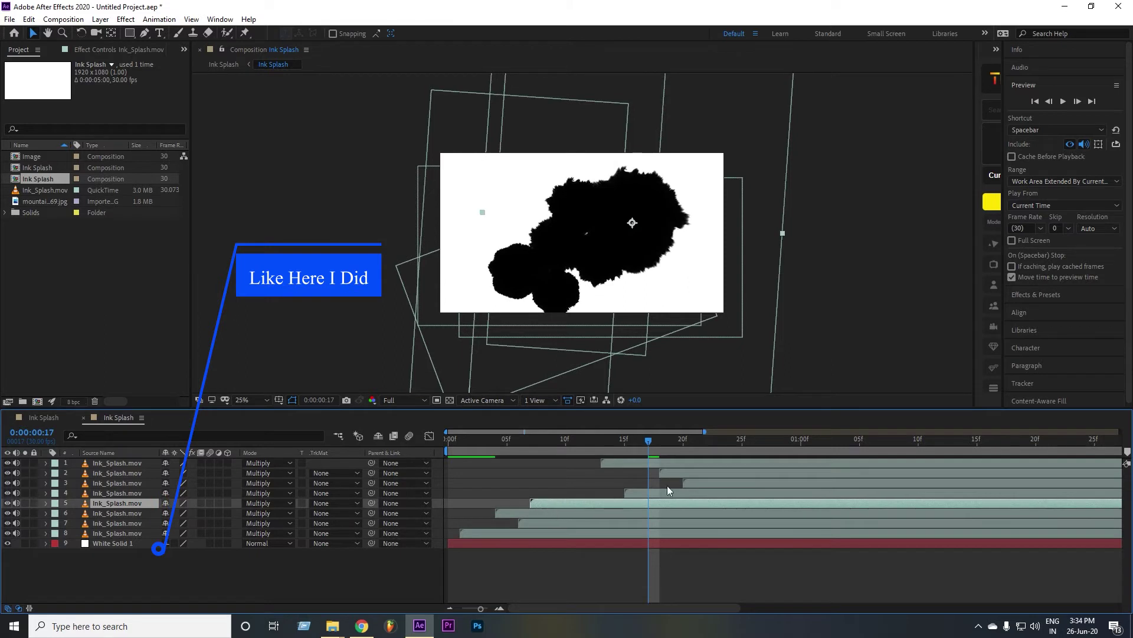
{"action": "mouse_move", "coordinate": [639, 494]}
{"action": "left_mouse_down"}
{"action": "mouse_move", "coordinate": [663, 497]}
{"action": "mouse_move", "coordinate": [557, 469]}
{"action": "left_mouse_up"}
{"action": "mouse_move", "coordinate": [677, 474]}
{"action": "left_mouse_down"}
{"action": "mouse_move", "coordinate": [572, 478]}
{"action": "mouse_move", "coordinate": [592, 489]}
{"action": "left_mouse_up"}
{"action": "left_click_drag", "start_coordinate": [647, 445], "coordinate": [929, 469]}
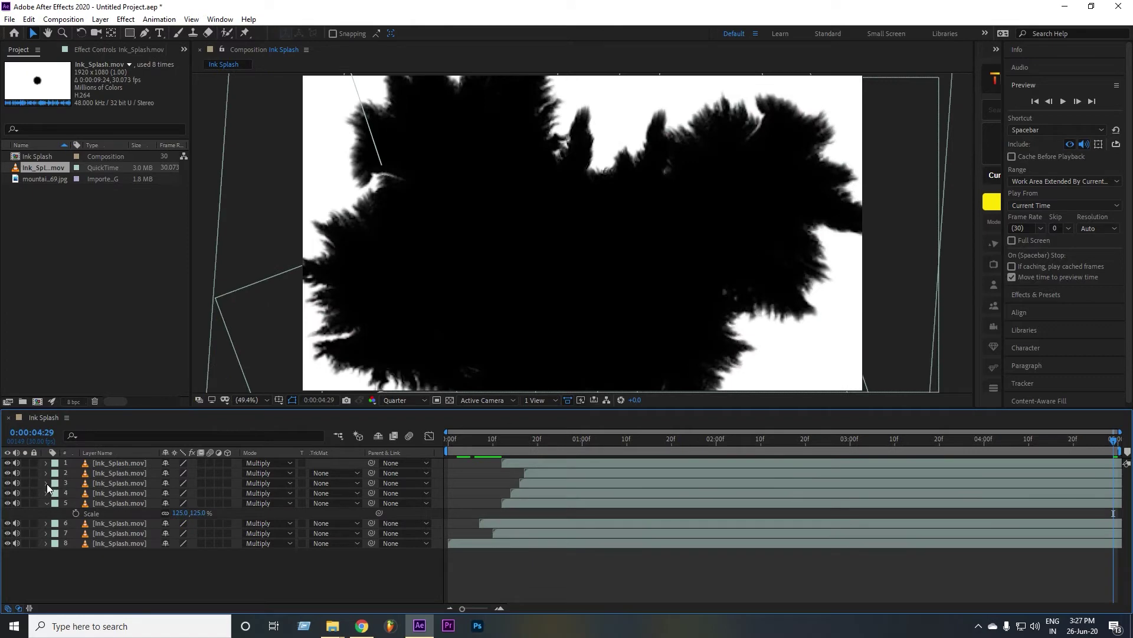
- Pre-compose all eight ink layers into a new composition named Ink Splash
{"action": "left_click", "coordinate": [47, 502]}
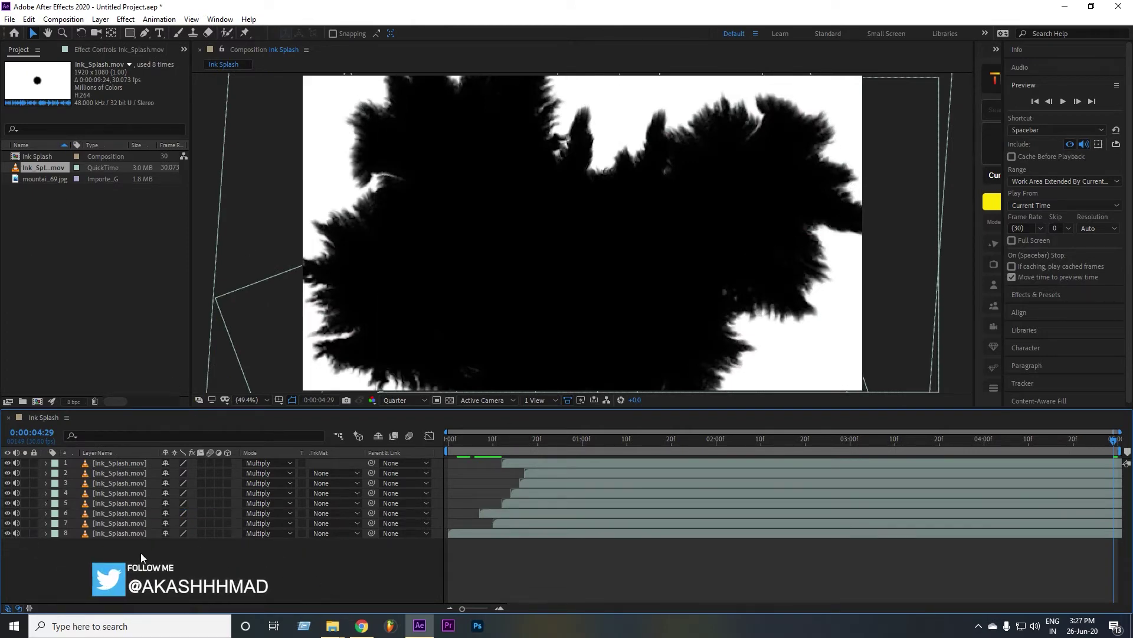
{"action": "left_click_drag", "start_coordinate": [141, 552], "coordinate": [155, 459]}
{"action": "right_click", "coordinate": [155, 460]}
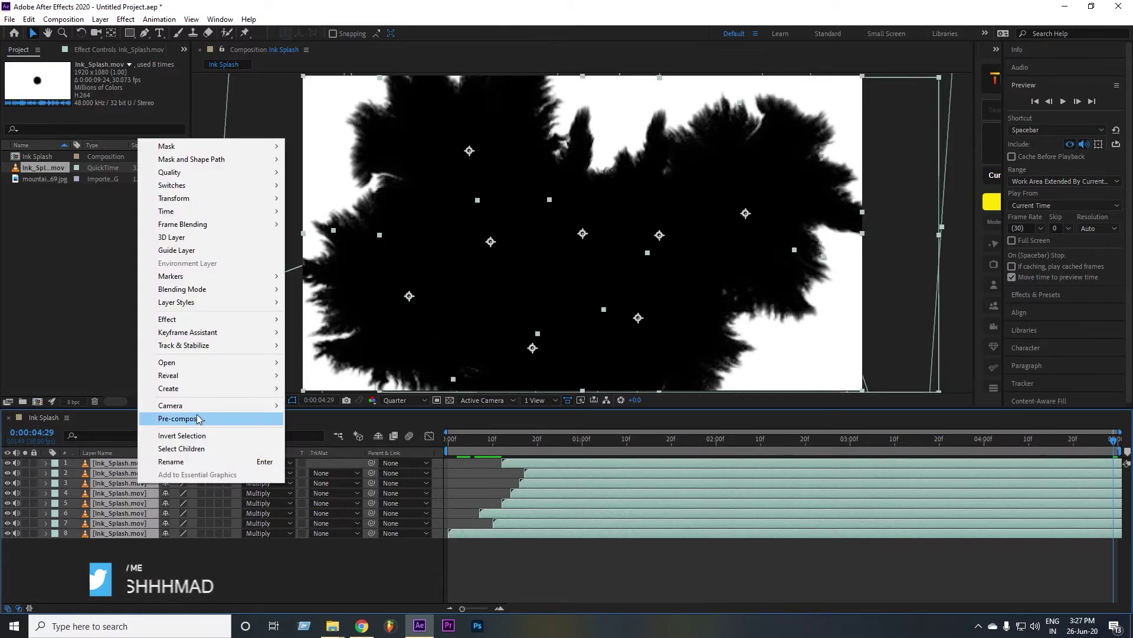
{"action": "left_click", "coordinate": [177, 418]}
{"action": "type", "text": "Ink Splash"}
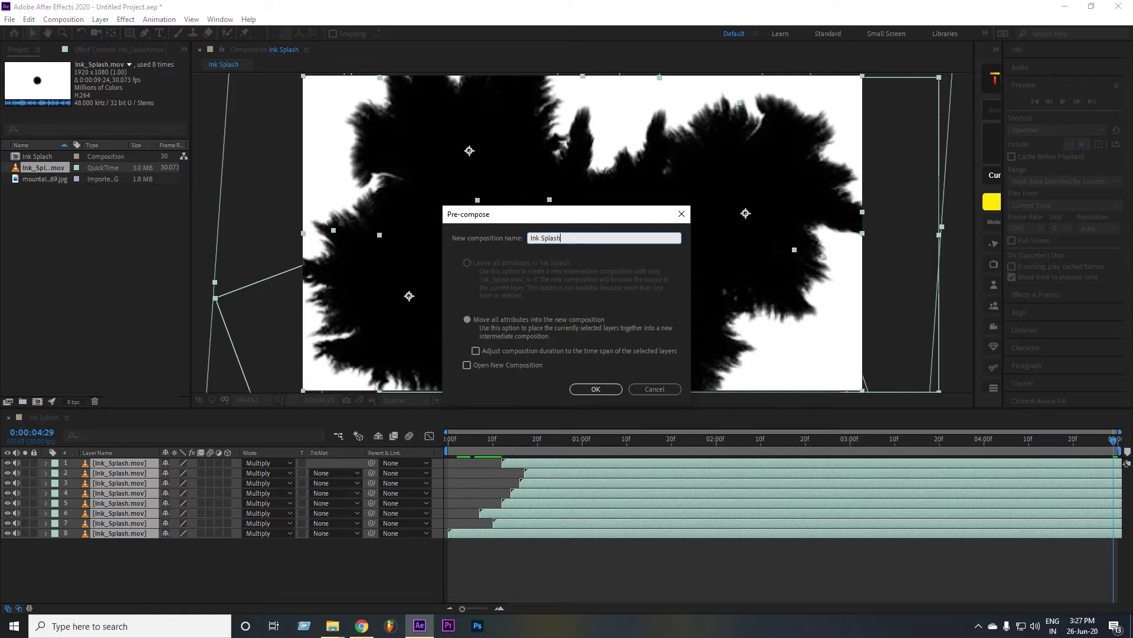
{"action": "left_click", "coordinate": [615, 384]}
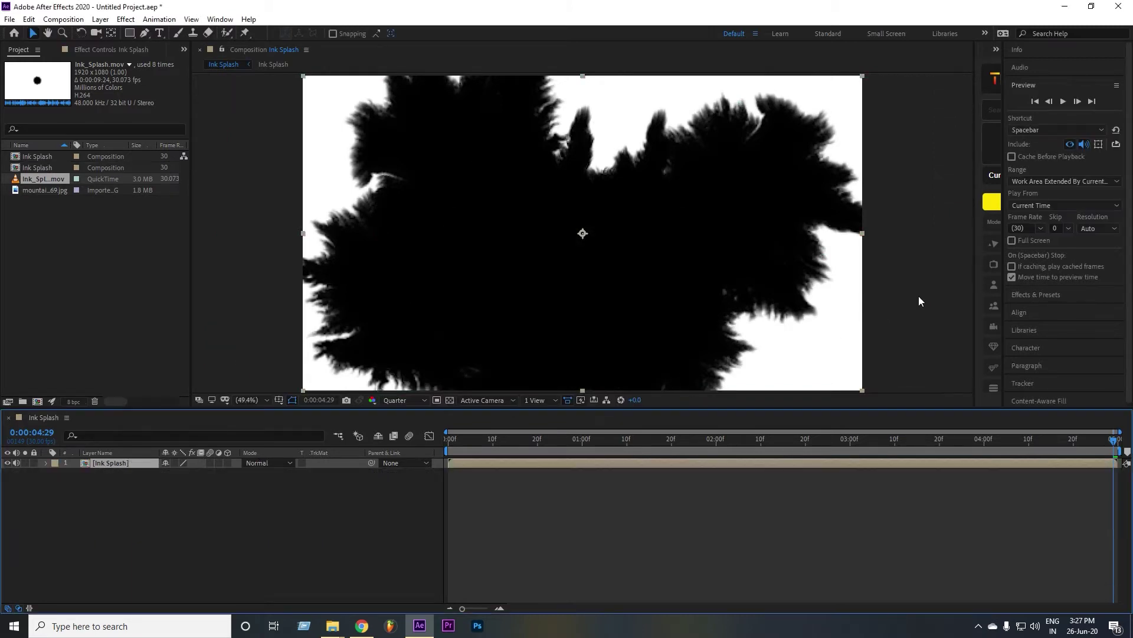
{"action": "left_click", "coordinate": [273, 463]}
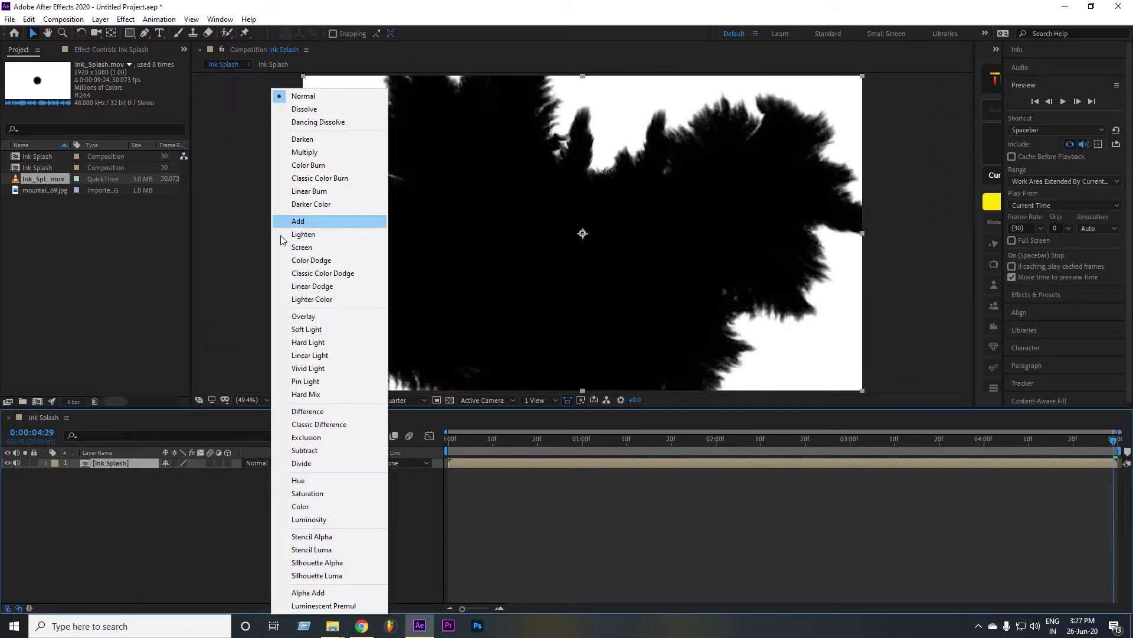
{"action": "left_click", "coordinate": [202, 496]}
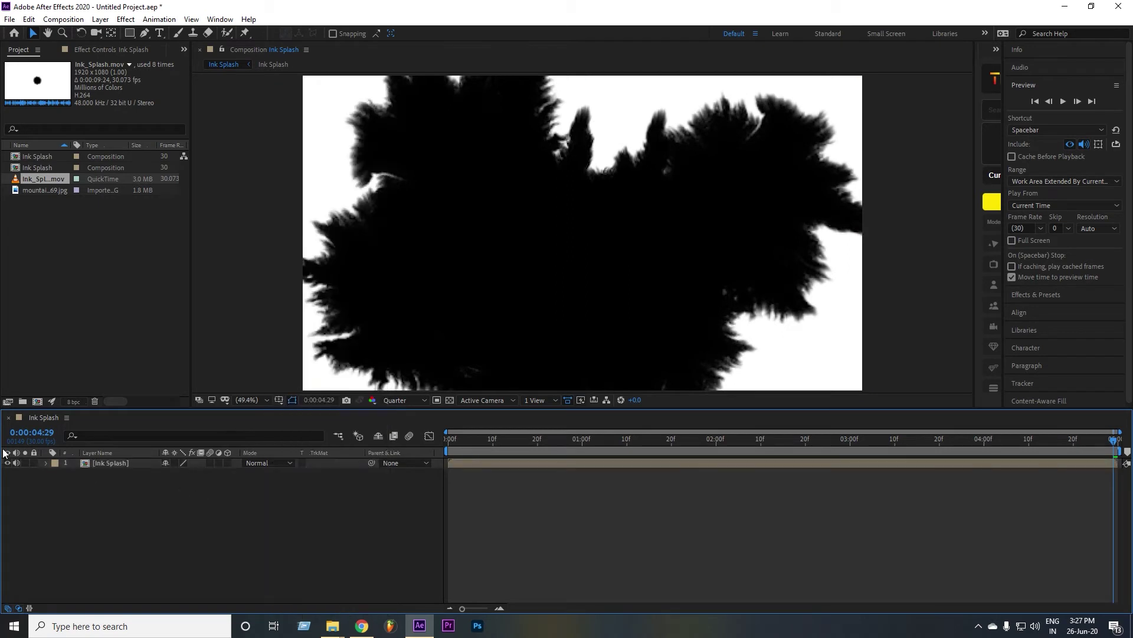
- Create a white solid named Solid and place it beneath the Ink Splash layer
{"action": "right_click", "coordinate": [136, 490]}
{"action": "mouse_move", "coordinate": [225, 363]}
{"action": "left_click", "coordinate": [346, 393]}
{"action": "type", "text": "S"}
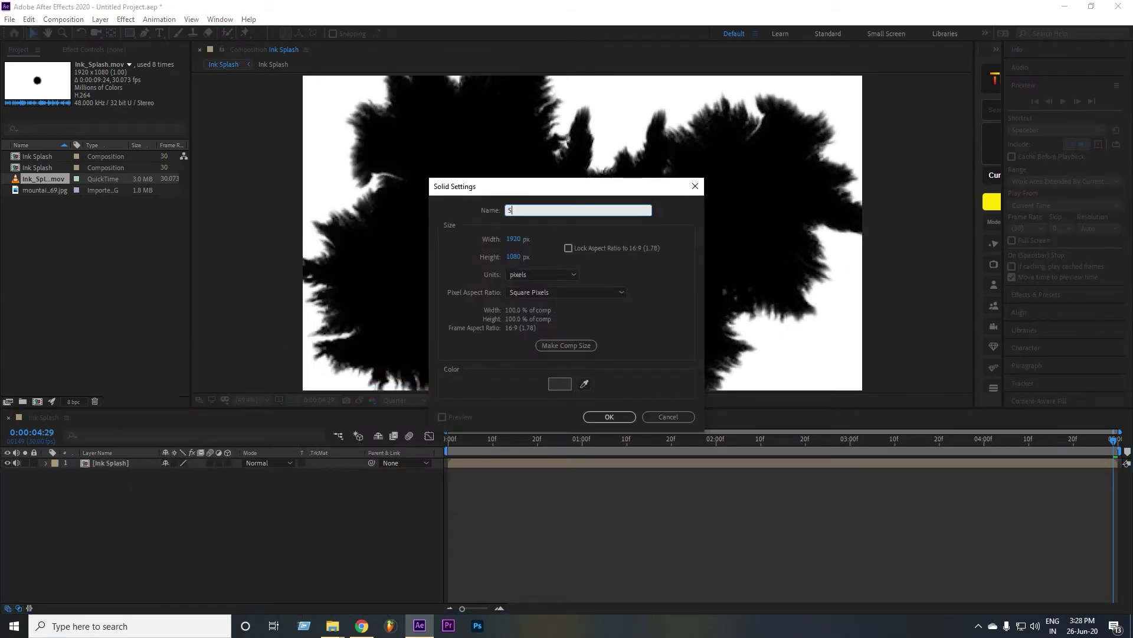
{"action": "type", "text": "olid"}
{"action": "left_click", "coordinate": [551, 385]}
{"action": "left_click", "coordinate": [426, 239]}
{"action": "key", "text": "Return"}
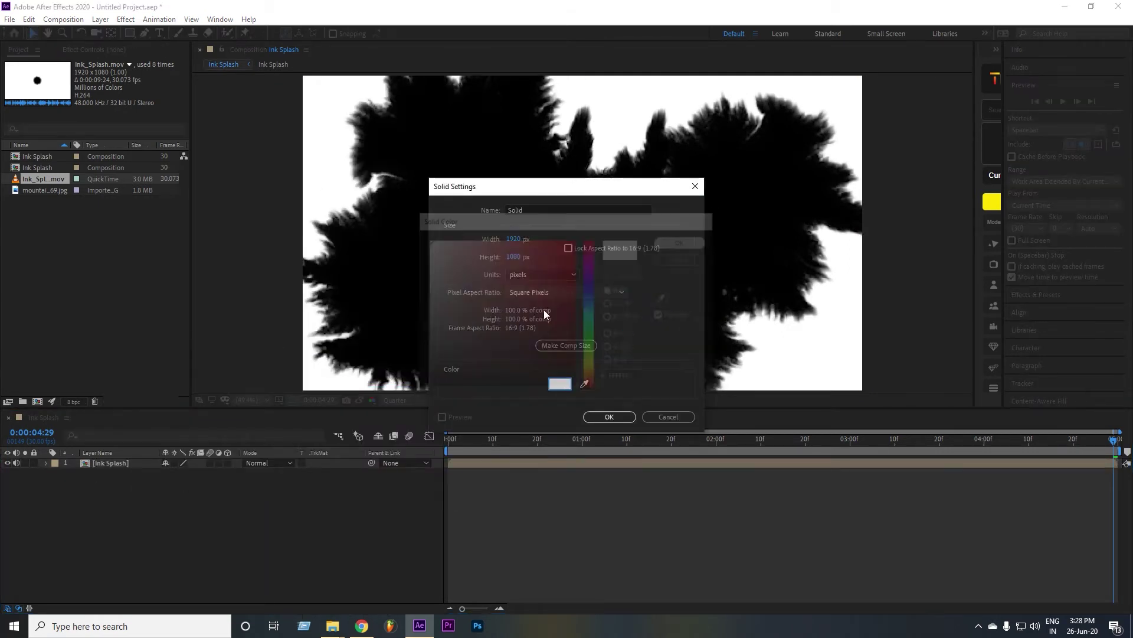
{"action": "key", "text": "Return"}
{"action": "left_click_drag", "start_coordinate": [125, 463], "coordinate": [122, 484]}
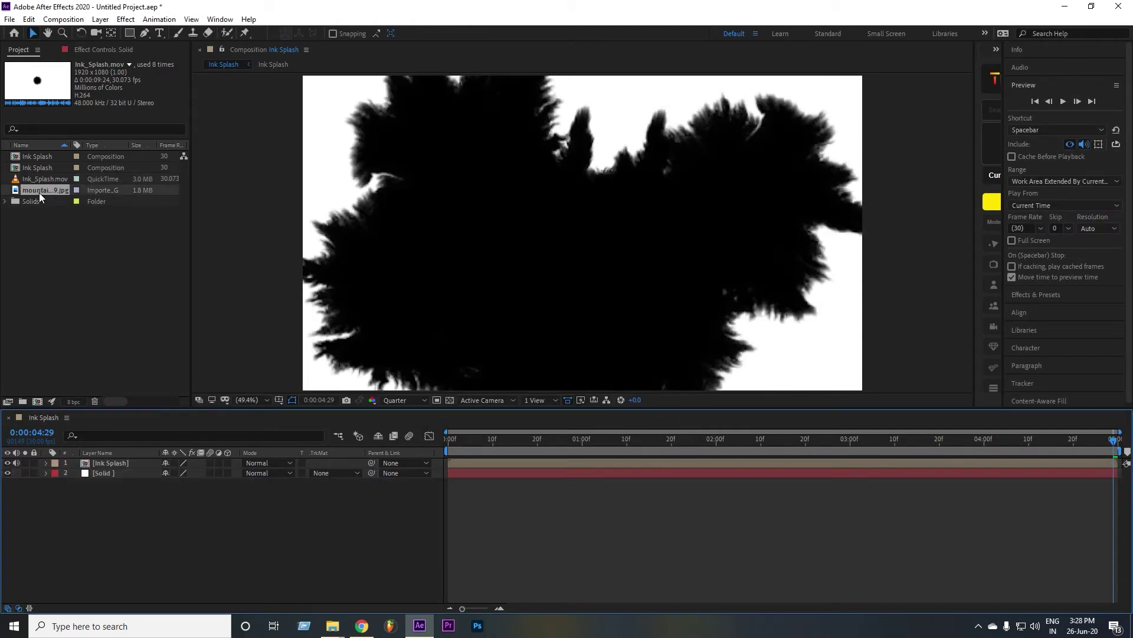
- Insert the mountains image between the Ink Splash and Solid layers and scale it to 42%
{"action": "mouse_move", "coordinate": [39, 192]}
{"action": "left_mouse_down"}
{"action": "mouse_move", "coordinate": [193, 408]}
{"action": "mouse_move", "coordinate": [122, 466]}
{"action": "left_mouse_up"}
{"action": "left_click", "coordinate": [331, 519]}
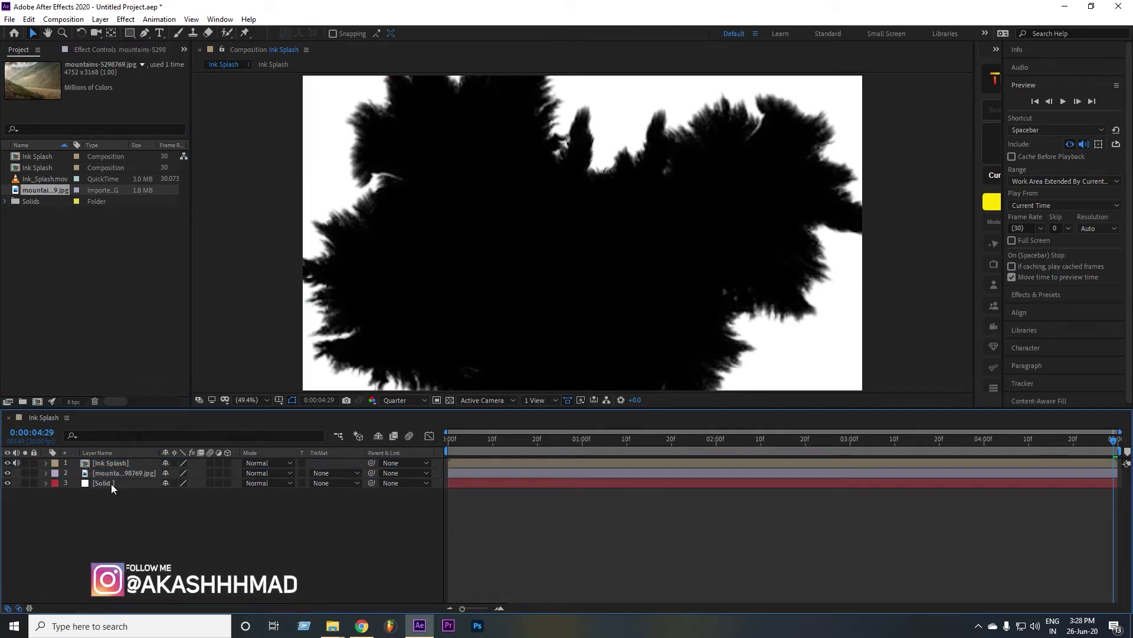
{"action": "left_click", "coordinate": [116, 473]}
{"action": "scroll", "coordinate": [584, 222], "scroll_direction": "down", "scroll_amount": 2}
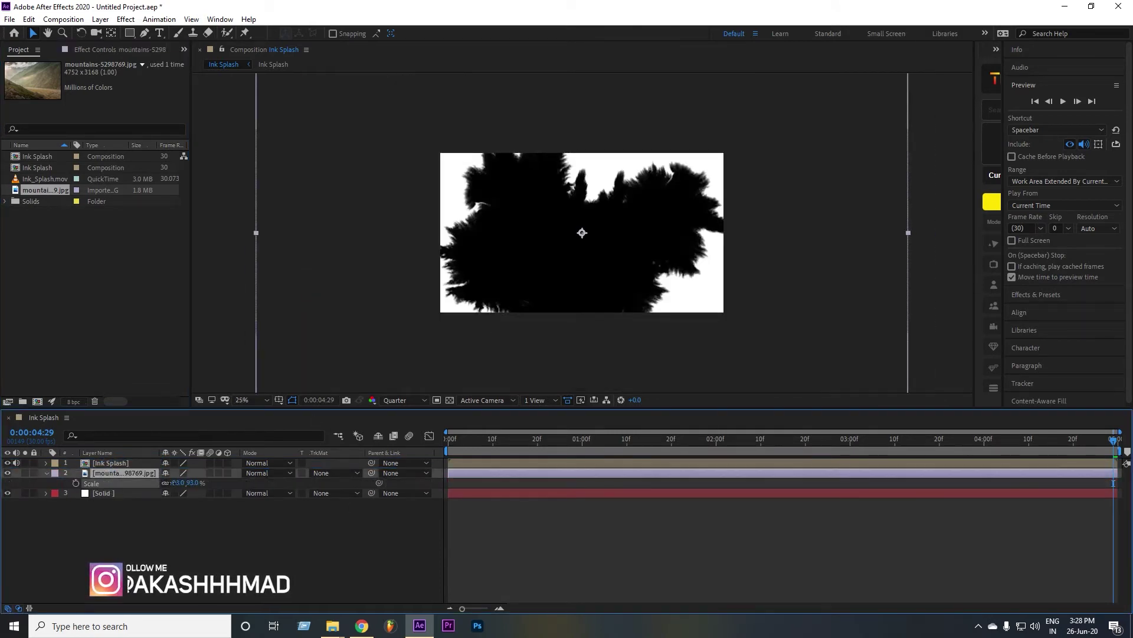
{"action": "key", "text": "s"}
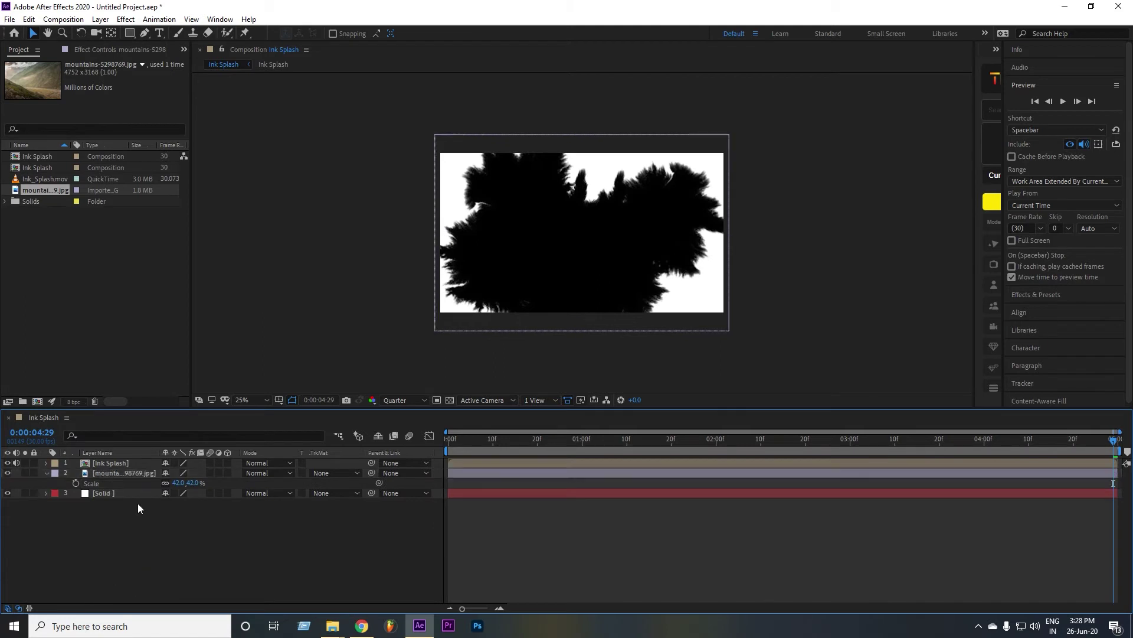
- Set the mountains image's track matte to Luma Inverted Matte using the Ink Splash layer
{"action": "left_click", "coordinate": [47, 473]}
{"action": "left_click", "coordinate": [329, 474]}
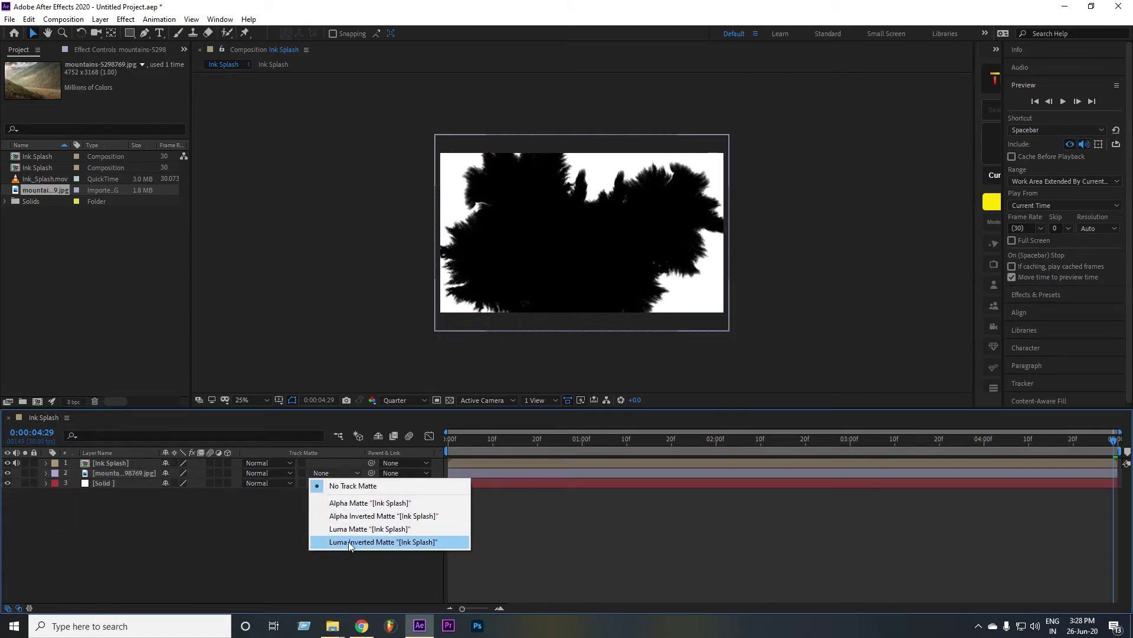
{"action": "left_click", "coordinate": [406, 542]}
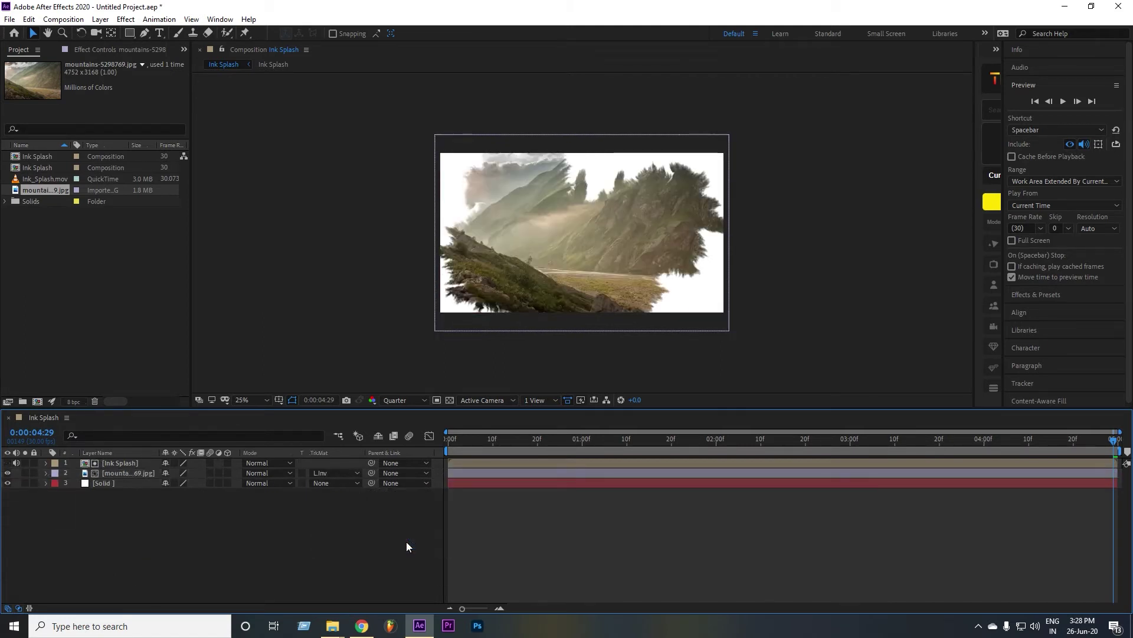
- Preview the ink reveal of the image from the start of the composition
{"action": "left_click", "coordinate": [459, 441]}
{"action": "left_click_drag", "start_coordinate": [459, 442], "coordinate": [428, 444]}
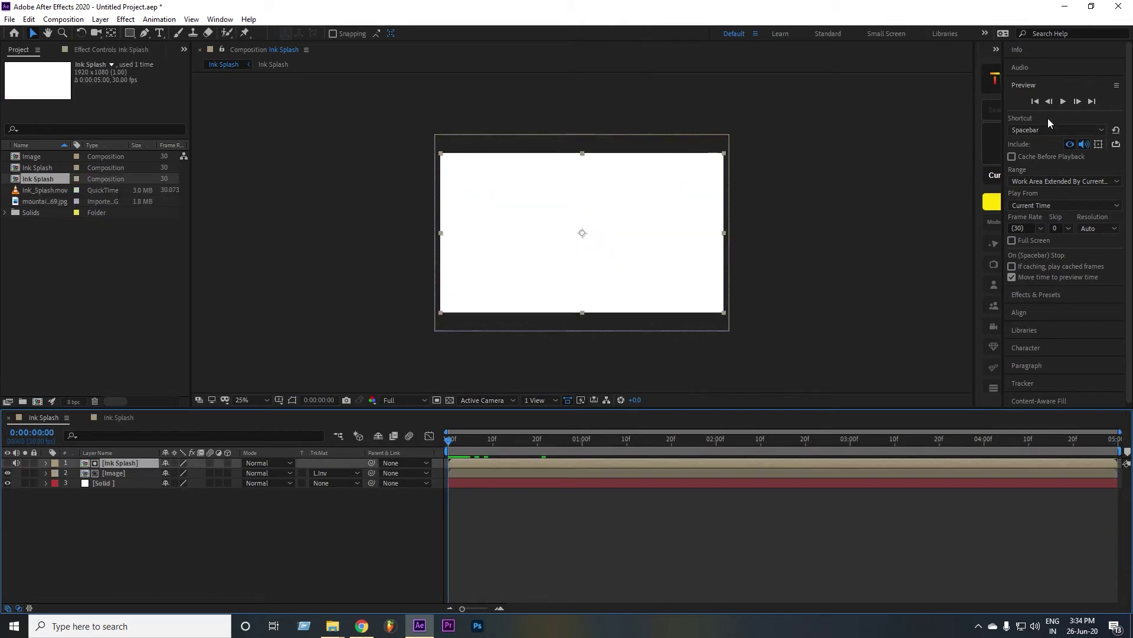
{"action": "left_click", "coordinate": [1062, 101]}
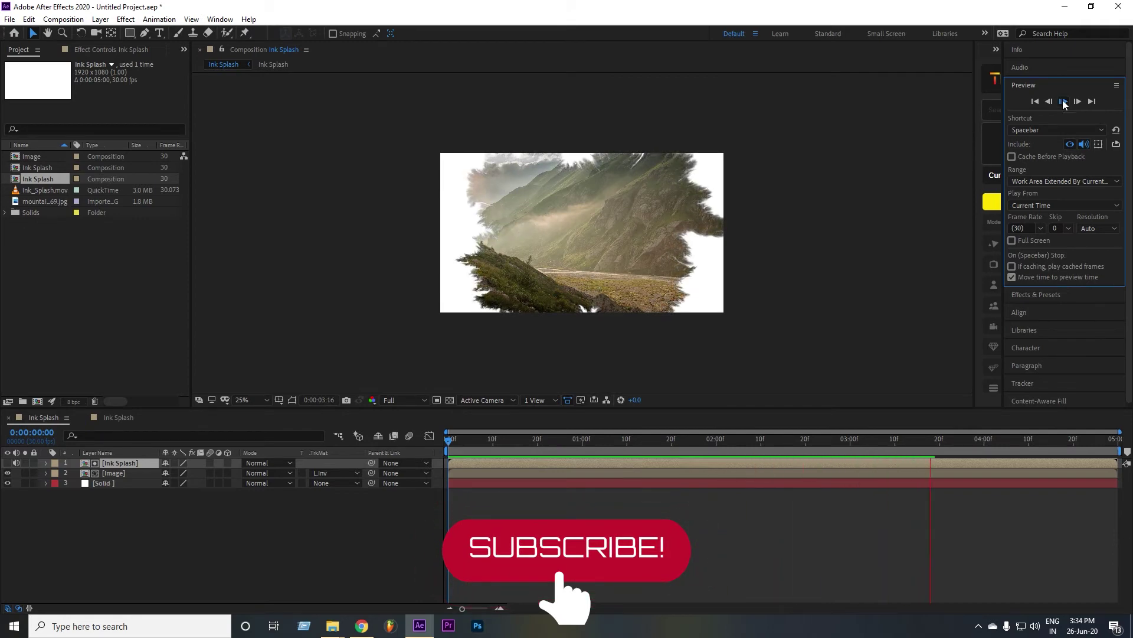
{"action": "left_click", "coordinate": [1063, 102]}
- Duplicate the Image layer together with its Ink Splash matte layer
{"action": "left_click", "coordinate": [114, 474]}
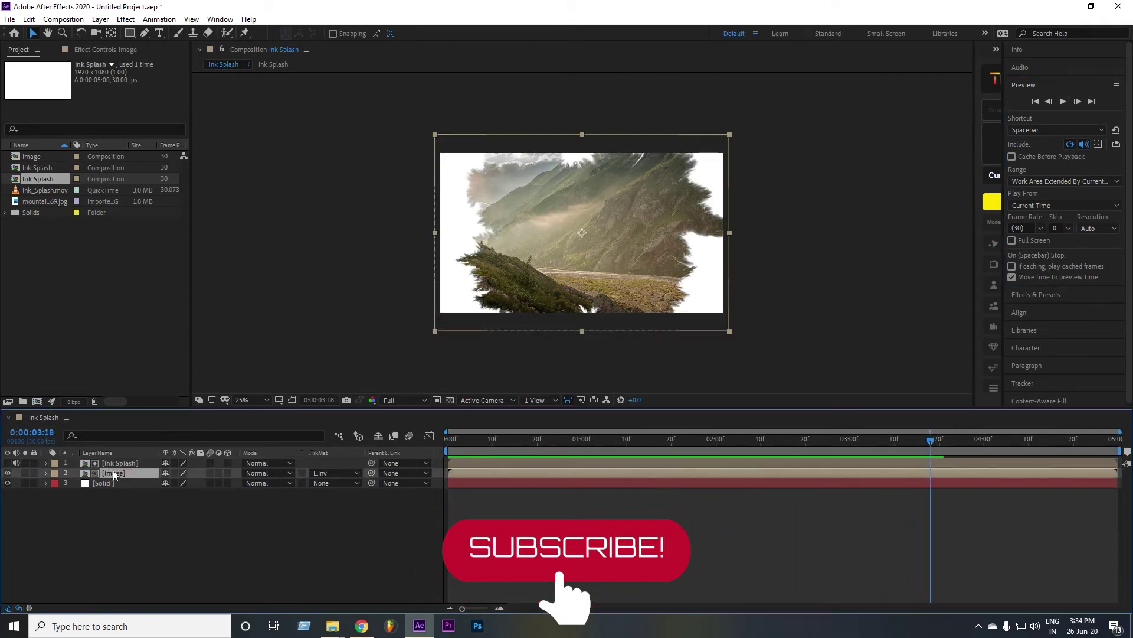
{"action": "left_click", "coordinate": [131, 461], "text": "shift"}
{"action": "key", "text": "ctrl+d"}
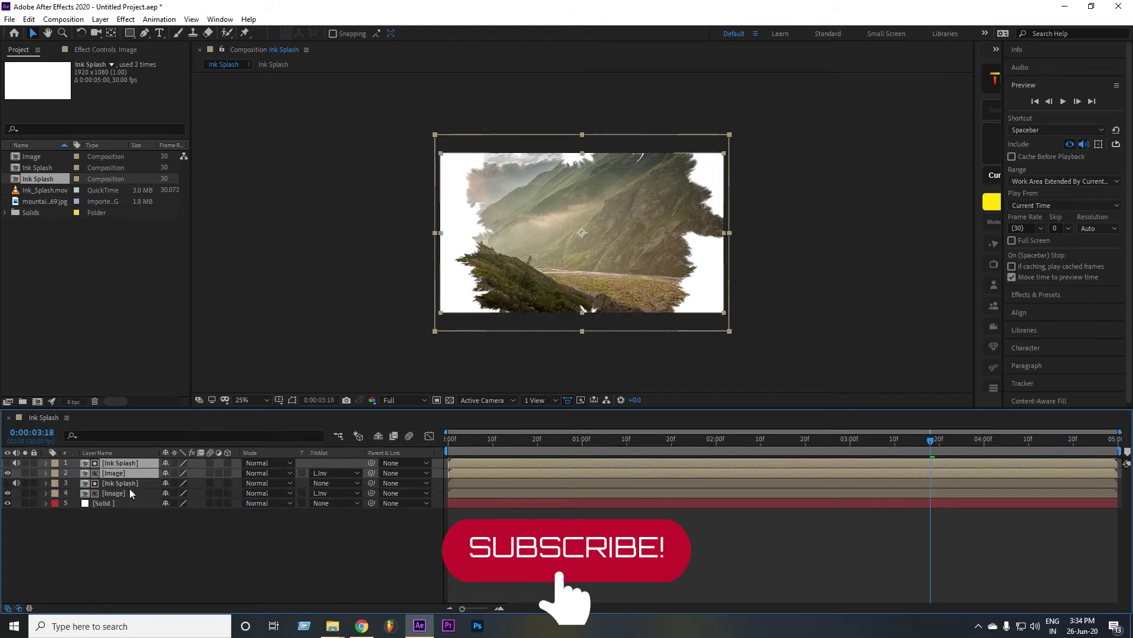
{"action": "left_click", "coordinate": [133, 492]}
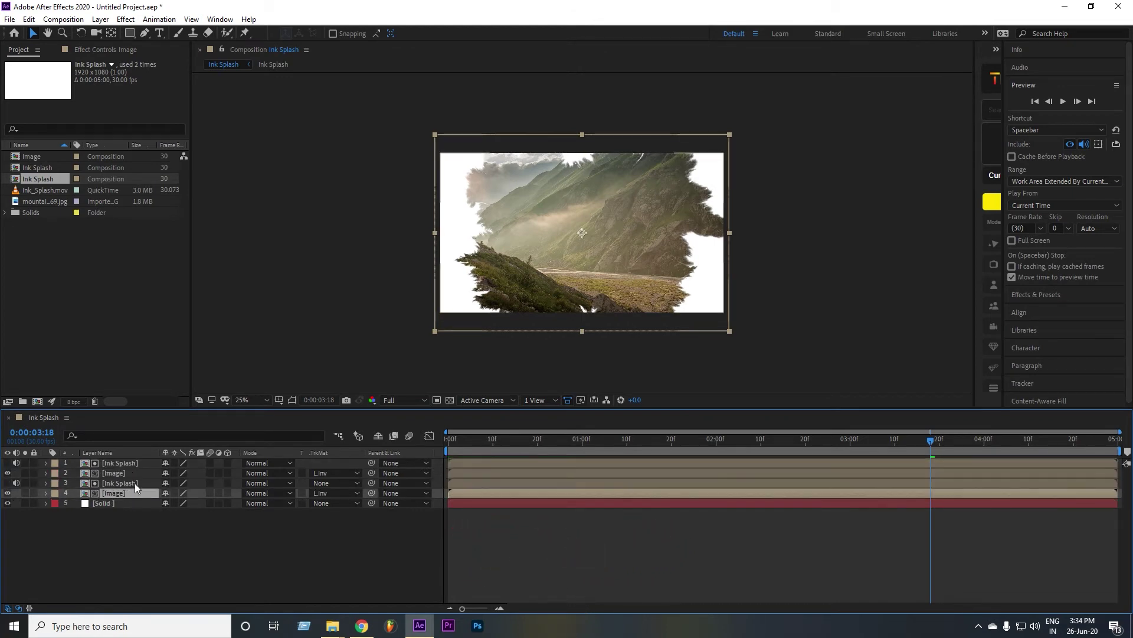
- Enlarge the lower Image layer and its Ink Splash matte beyond the composition frame
{"action": "left_click", "coordinate": [135, 483], "text": "shift"}
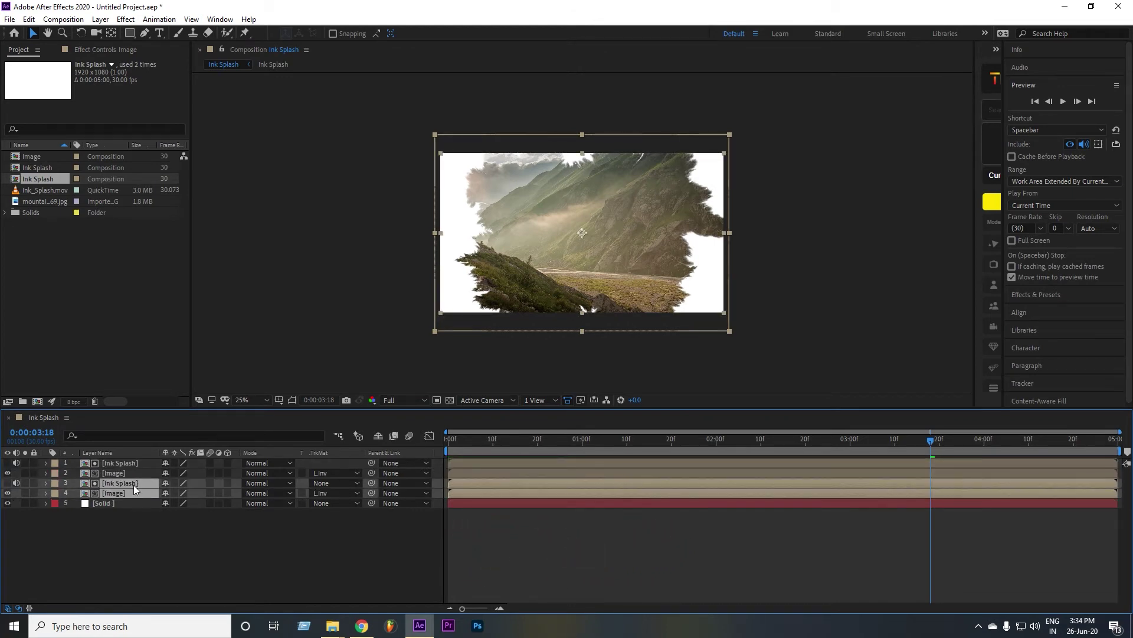
{"action": "left_click_drag", "start_coordinate": [435, 232], "coordinate": [419, 234]}
{"action": "left_click", "coordinate": [120, 493]}
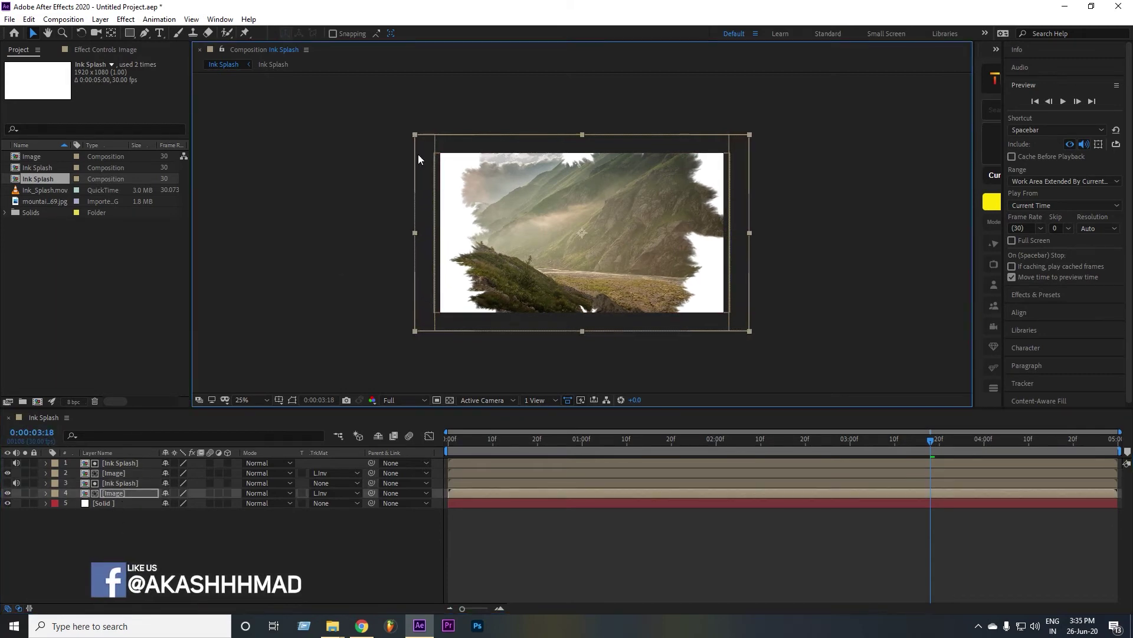
{"action": "mouse_move", "coordinate": [419, 135]}
{"action": "left_mouse_down"}
{"action": "mouse_move", "coordinate": [409, 129]}
{"action": "mouse_move", "coordinate": [425, 140]}
{"action": "left_mouse_up"}
{"action": "left_click", "coordinate": [433, 150]}
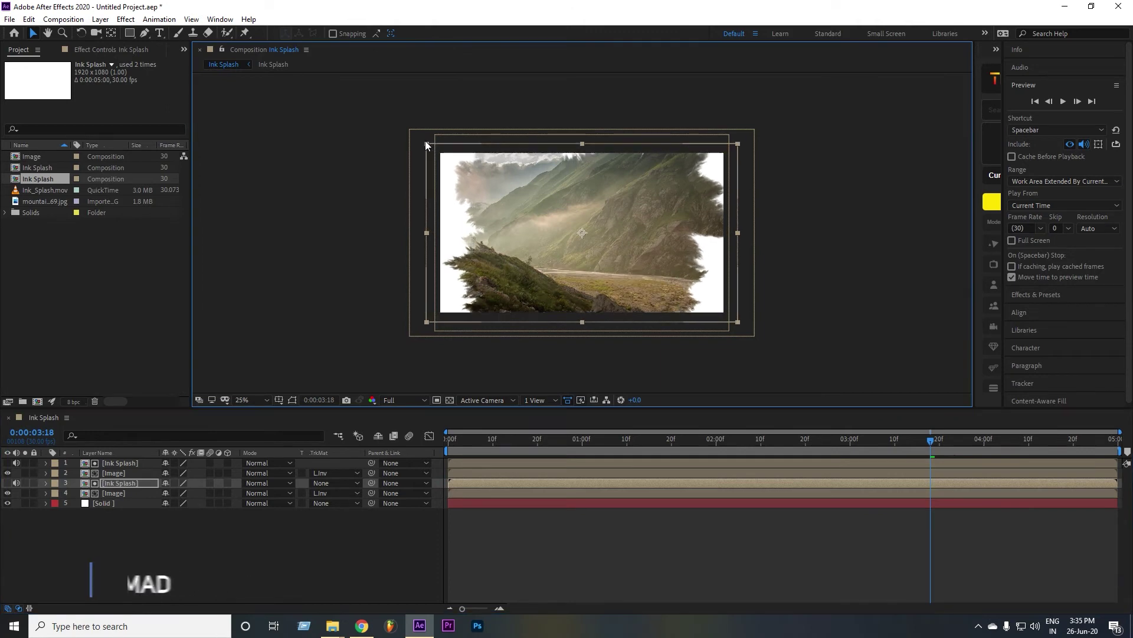
- Set the lower Image layer's opacity to 30%
{"action": "key", "text": "t"}
{"action": "left_click", "coordinate": [132, 505]}
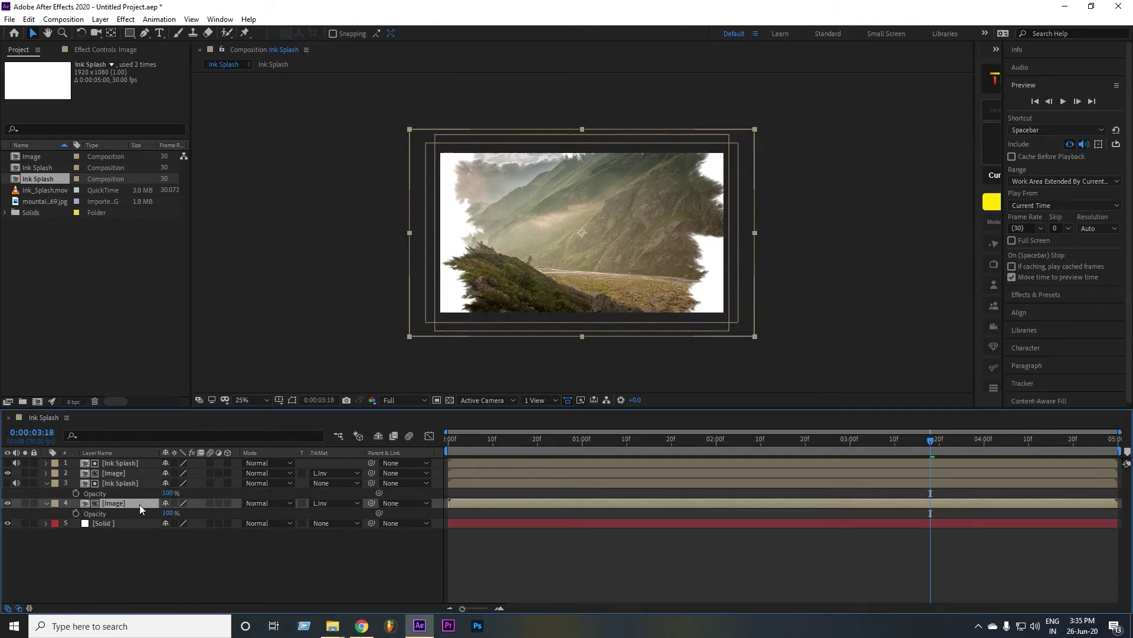
{"action": "type", "text": "3"}
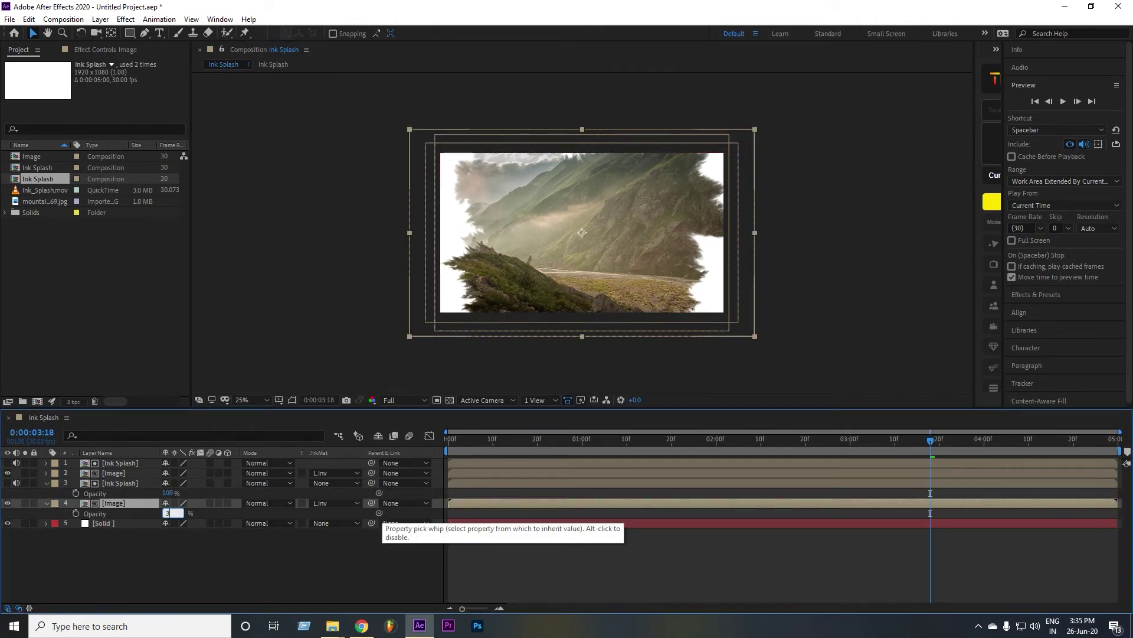
{"action": "type", "text": "0"}
{"action": "key", "text": "Return"}
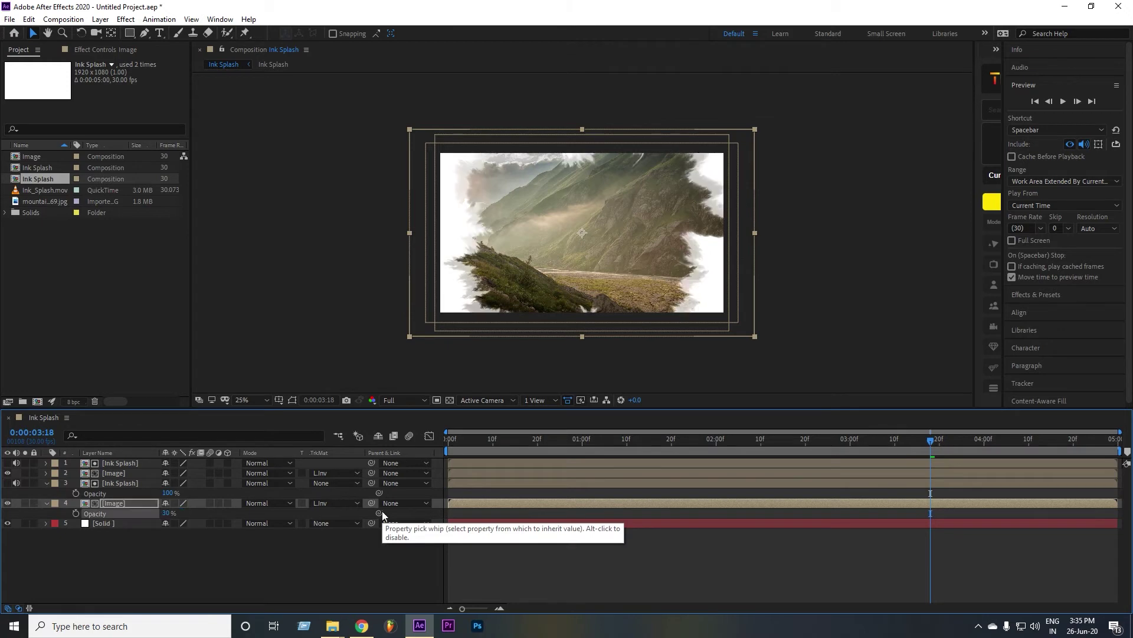
- Enlarge the lower Ink Splash matte slightly more and collapse the opacity properties of both lower layers
{"action": "left_click", "coordinate": [119, 483]}
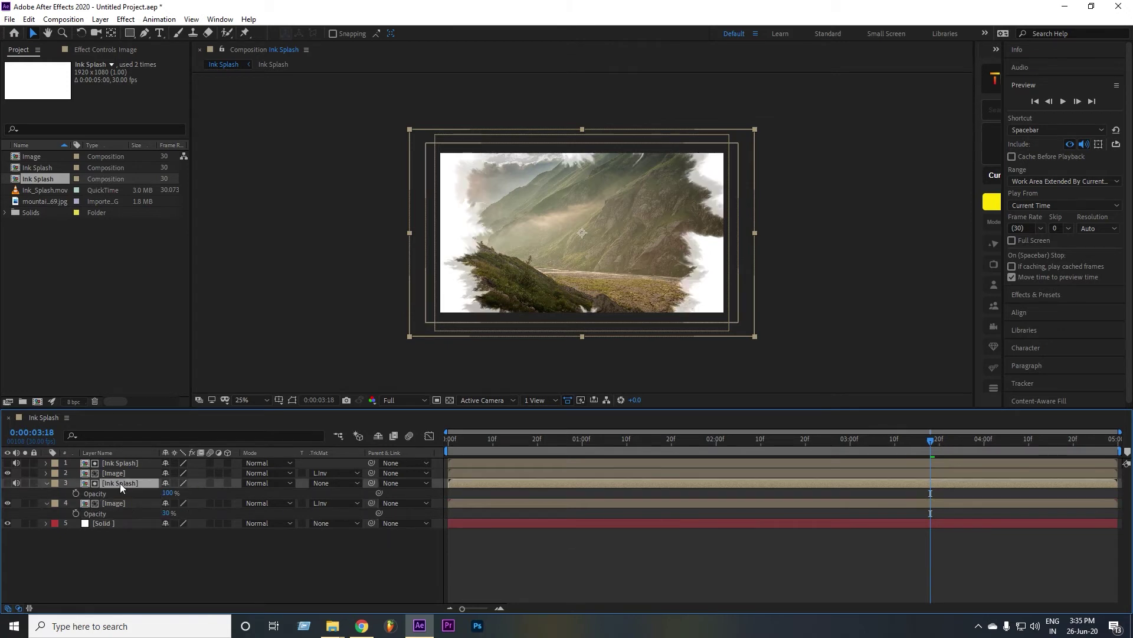
{"action": "left_click_drag", "start_coordinate": [426, 142], "coordinate": [420, 137]}
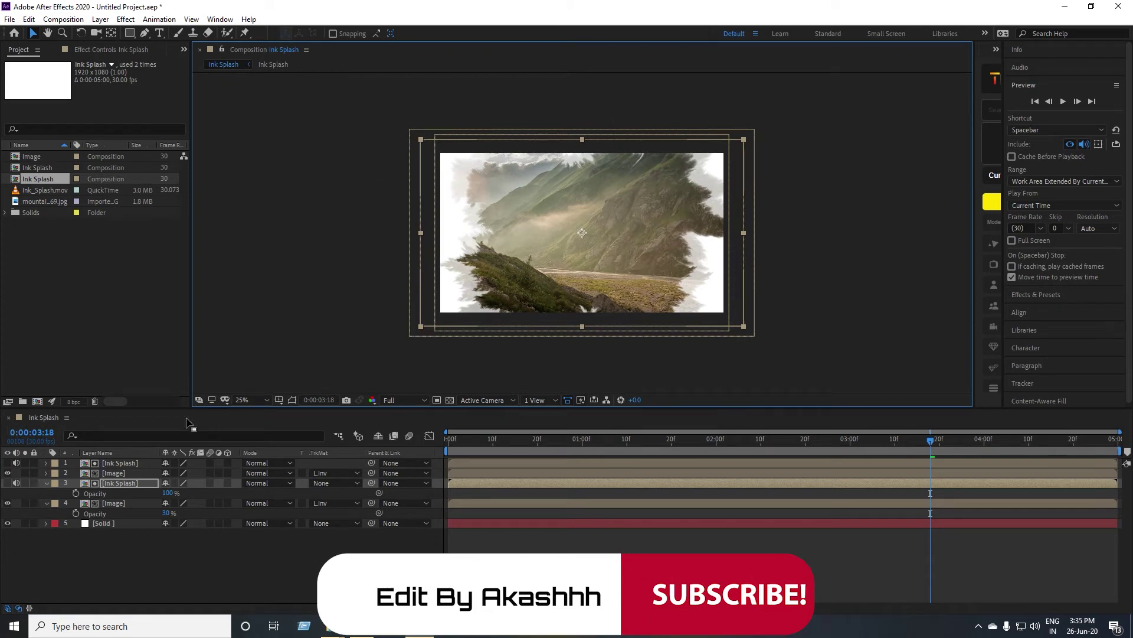
{"action": "left_click", "coordinate": [45, 483]}
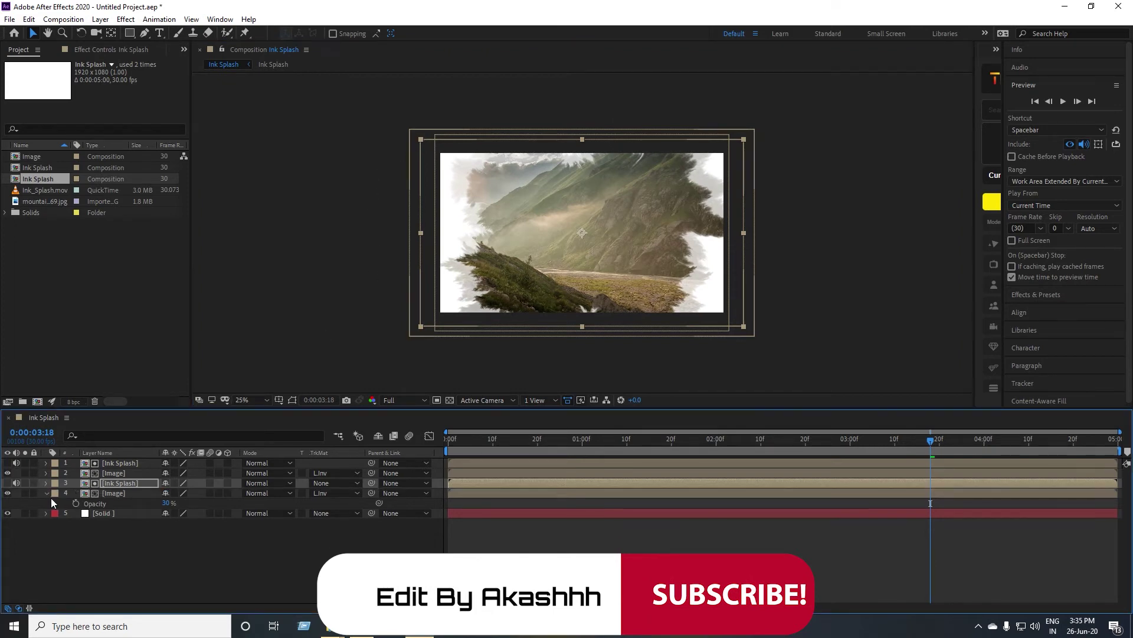
{"action": "left_click", "coordinate": [47, 493]}
{"action": "left_click", "coordinate": [204, 547]}
- Preview the layered ink reveal with its faded edges from the start of the composition
{"action": "left_click_drag", "start_coordinate": [461, 444], "coordinate": [406, 441]}
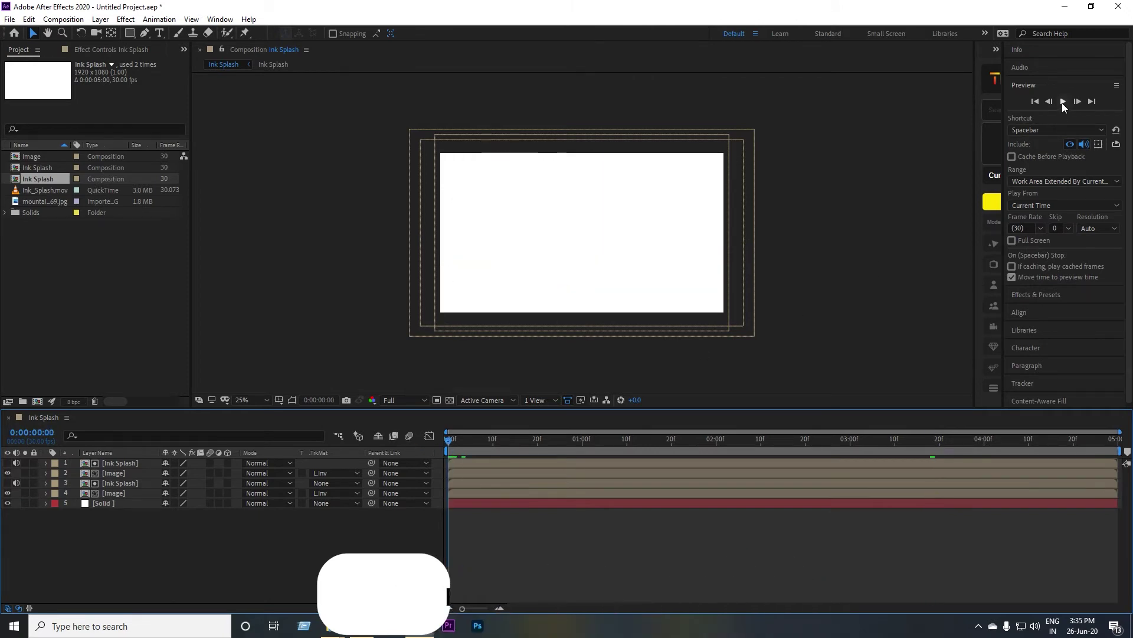
{"action": "left_click", "coordinate": [1061, 102]}
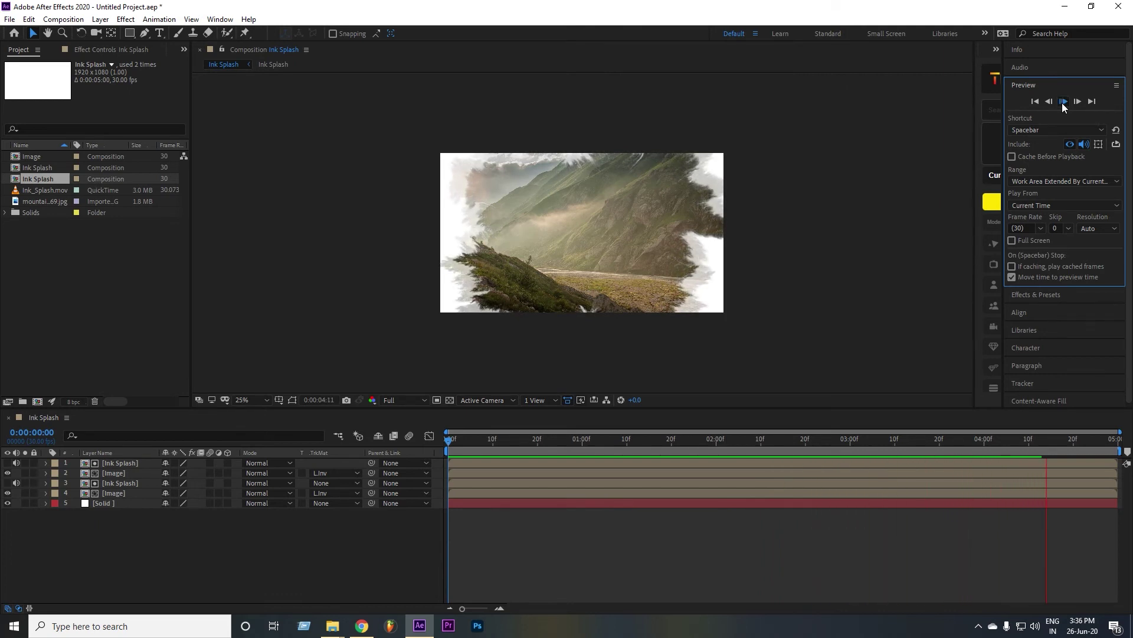
{"action": "left_click", "coordinate": [1064, 102]}
{"action": "left_click", "coordinate": [116, 535]}
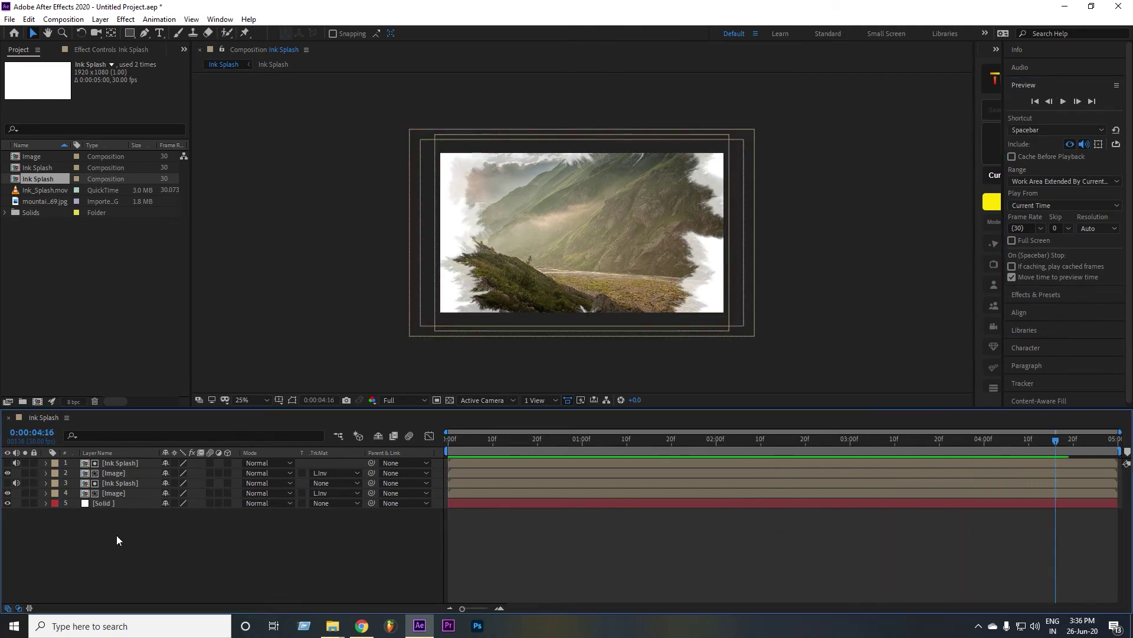
- Open the nested Image composition and keyframe the mountains image's scale at 100% on the first frame
{"action": "double_click", "coordinate": [118, 492]}
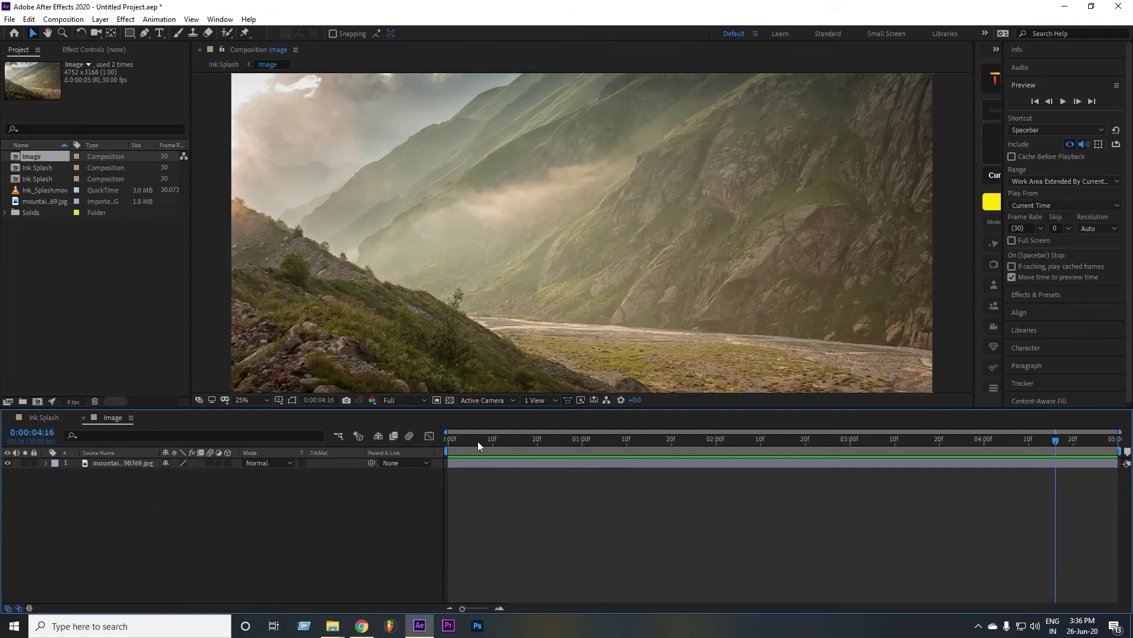
{"action": "left_click", "coordinate": [118, 462]}
{"action": "key", "text": "s"}
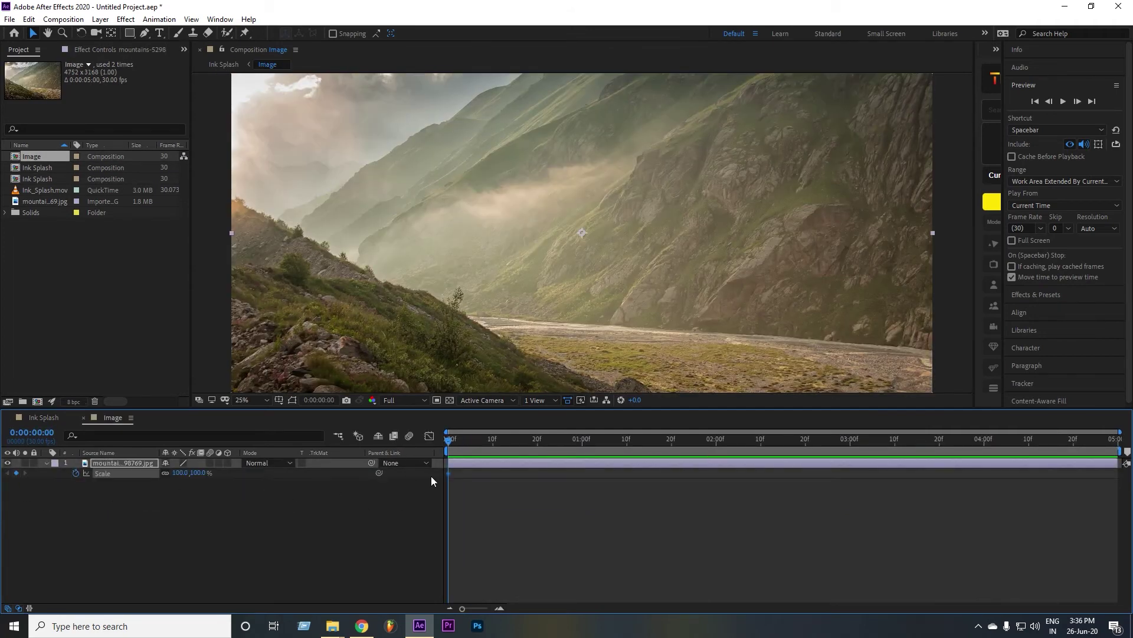
- Keyframe the mountains image's scale to more than 110% at 0:00:04:29 and close the Image composition
{"action": "left_click_drag", "start_coordinate": [453, 450], "coordinate": [868, 444]}
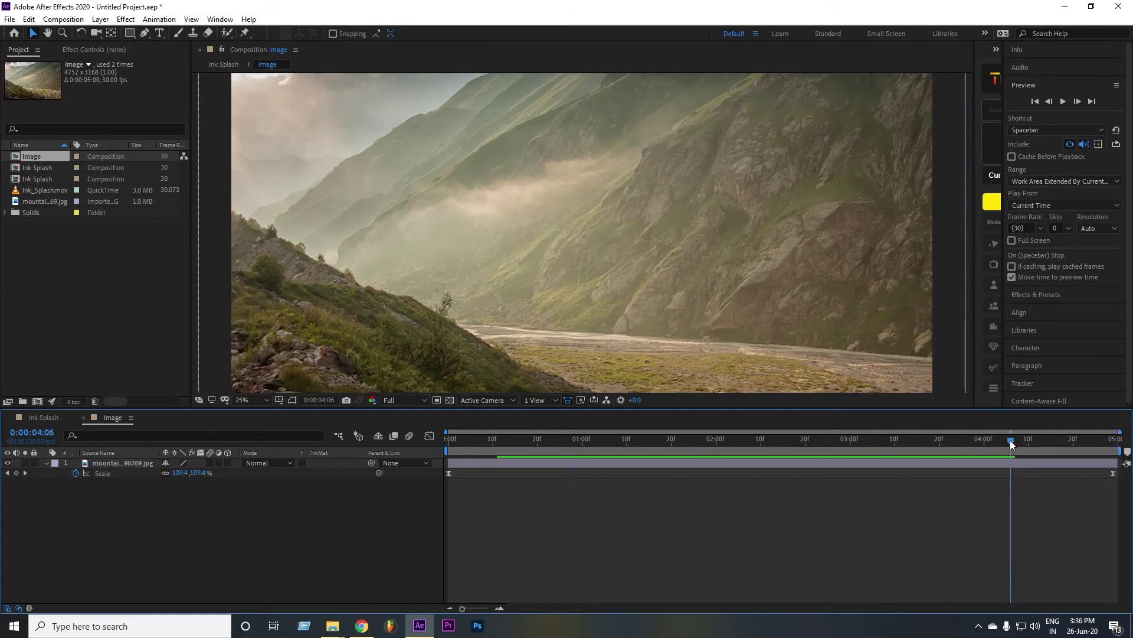
{"action": "left_click_drag", "start_coordinate": [1011, 440], "coordinate": [1114, 441]}
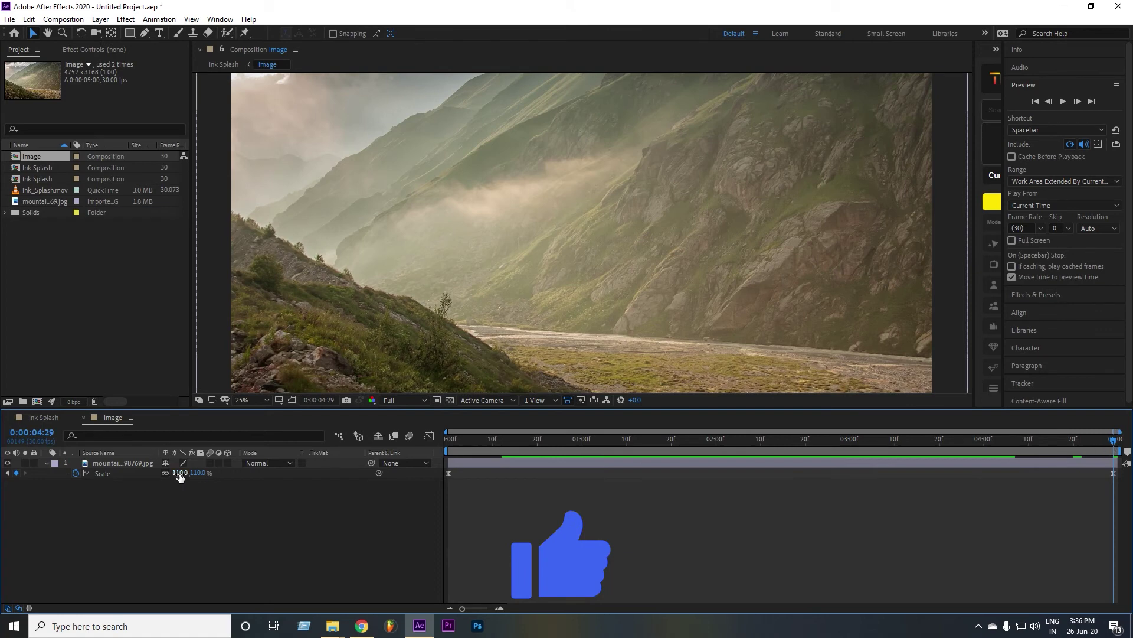
{"action": "left_click_drag", "start_coordinate": [180, 473], "coordinate": [197, 476]}
{"action": "left_click", "coordinate": [84, 419]}
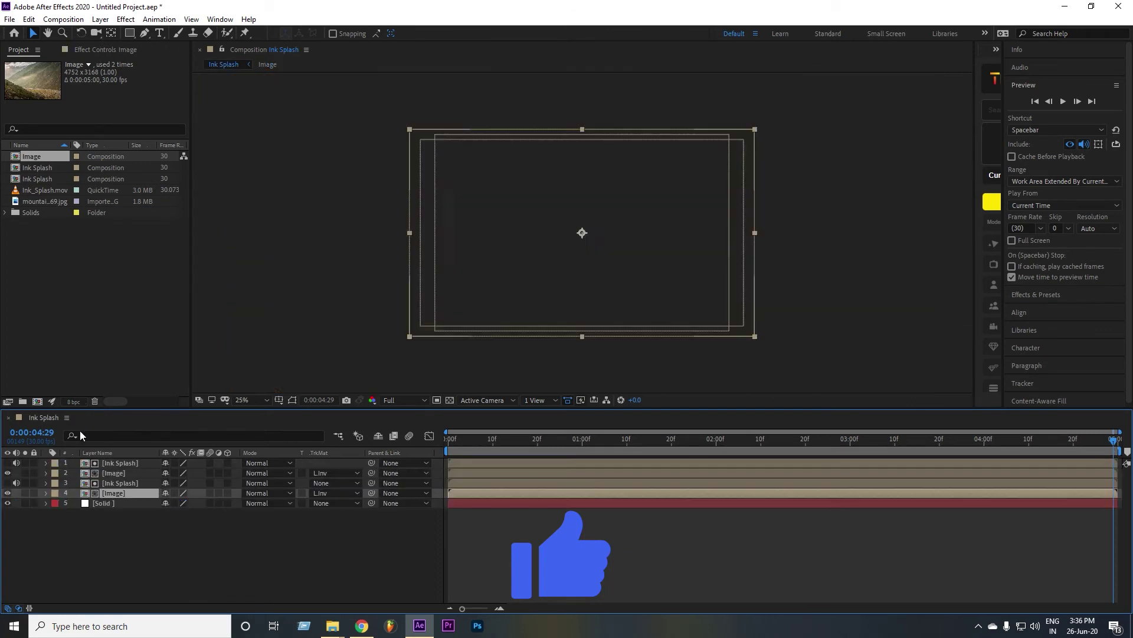
- Preview the ink reveal with the slow image zoom from the start of the Ink Splash composition
{"action": "left_click_drag", "start_coordinate": [466, 441], "coordinate": [417, 441]}
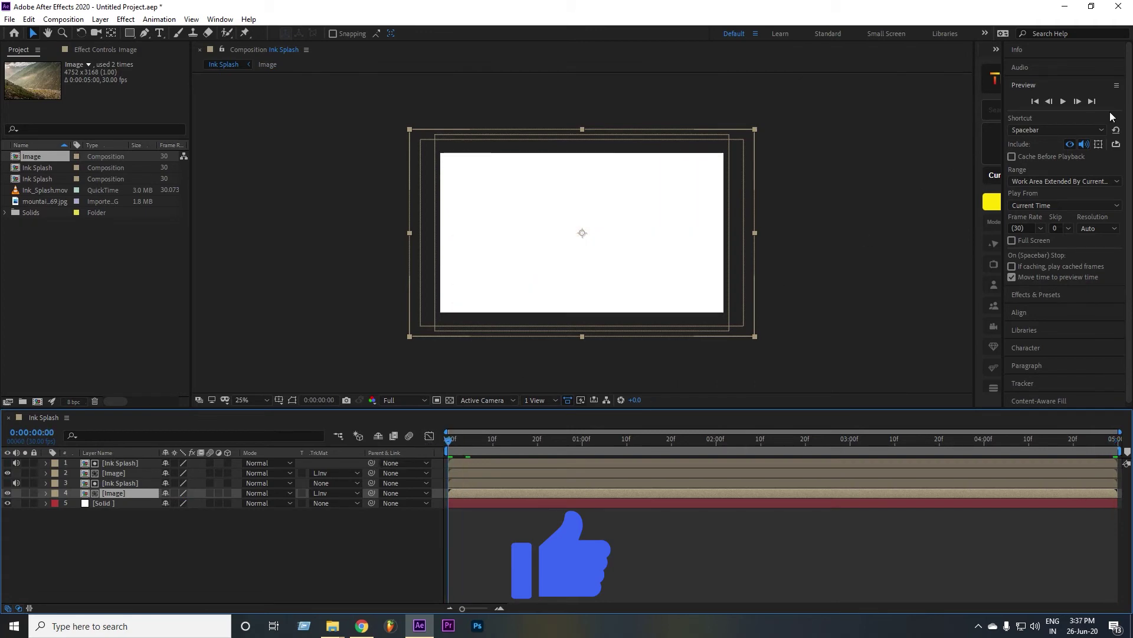
{"action": "left_click", "coordinate": [1064, 102]}
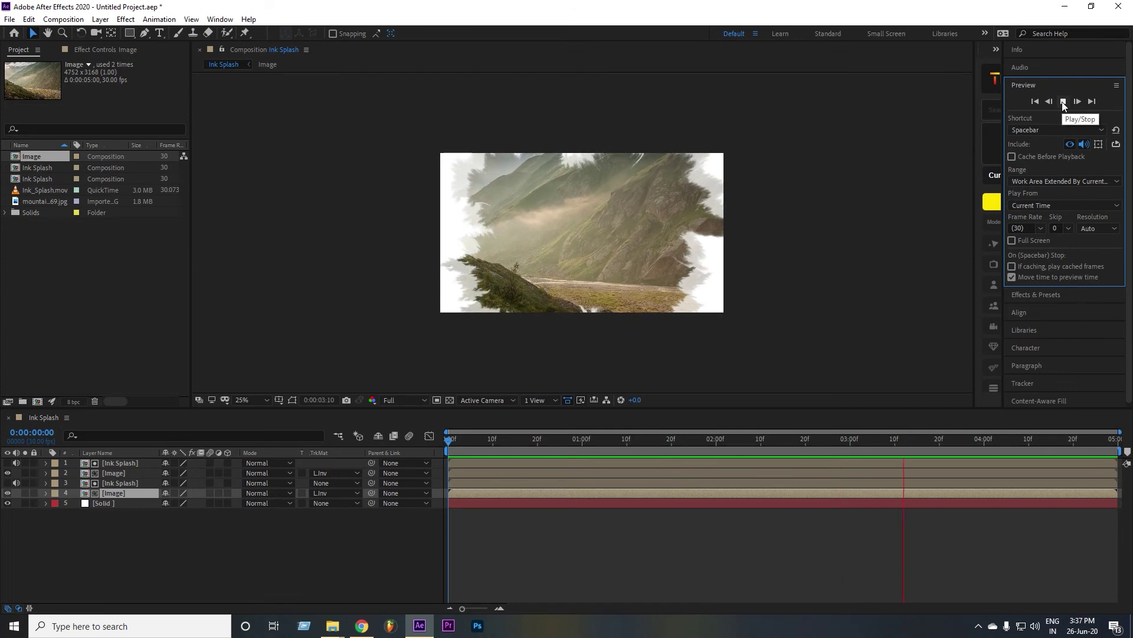
{"action": "left_click", "coordinate": [1063, 102]}
- Add a new adjustment layer above all layers of the Ink Splash composition
{"action": "right_click", "coordinate": [131, 541]}
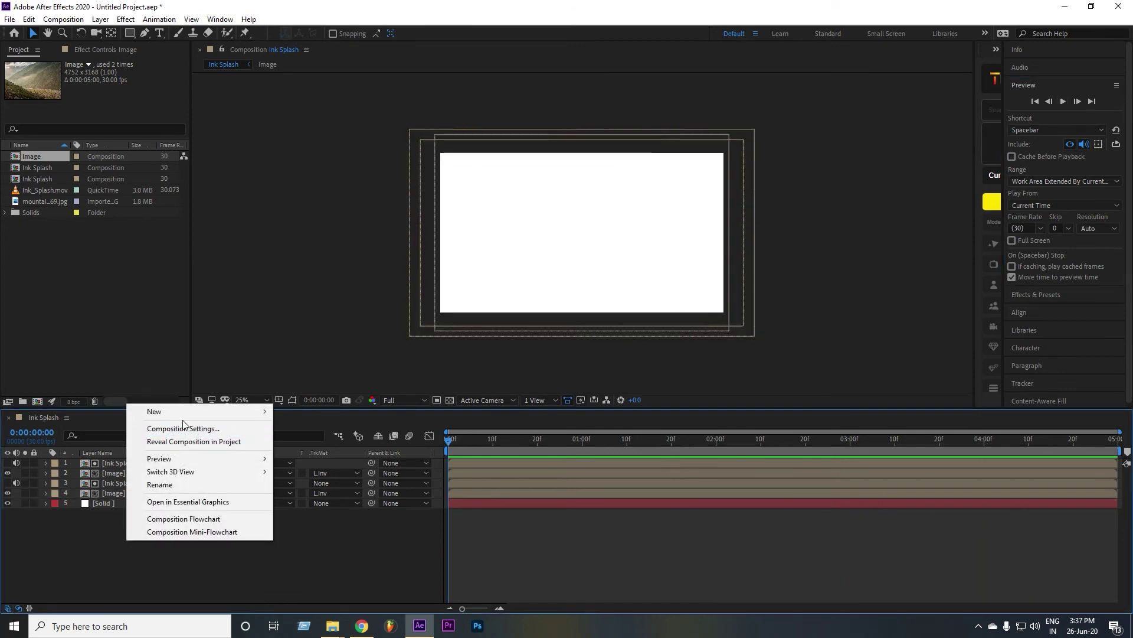
{"action": "mouse_move", "coordinate": [238, 419]}
{"action": "left_click", "coordinate": [317, 506]}
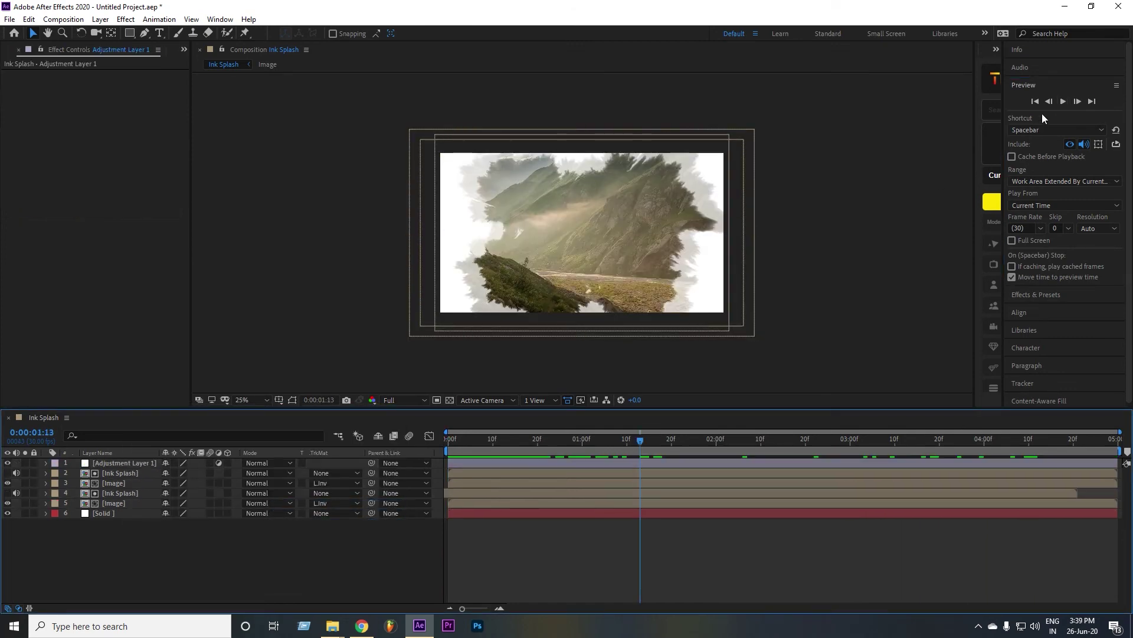
- Find the CC Vignette effect by searching for "cc v" and apply it to the adjustment layer
{"action": "key", "text": "ctrl+5"}
{"action": "left_click", "coordinate": [1042, 117]}
{"action": "type", "text": "cc"}
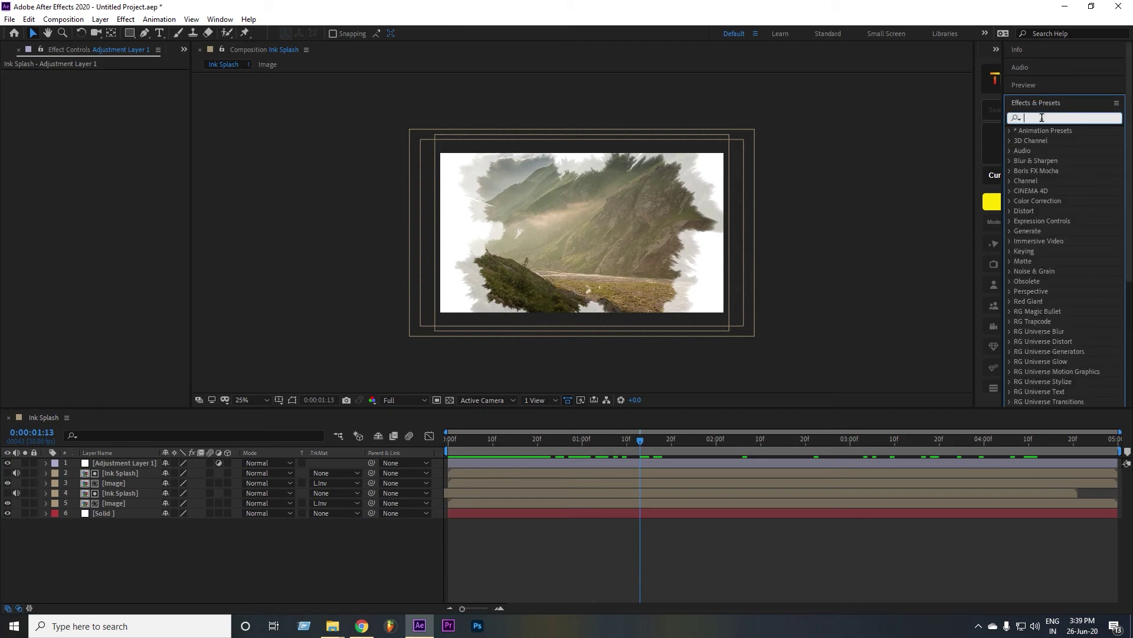
{"action": "type", "text": " v"}
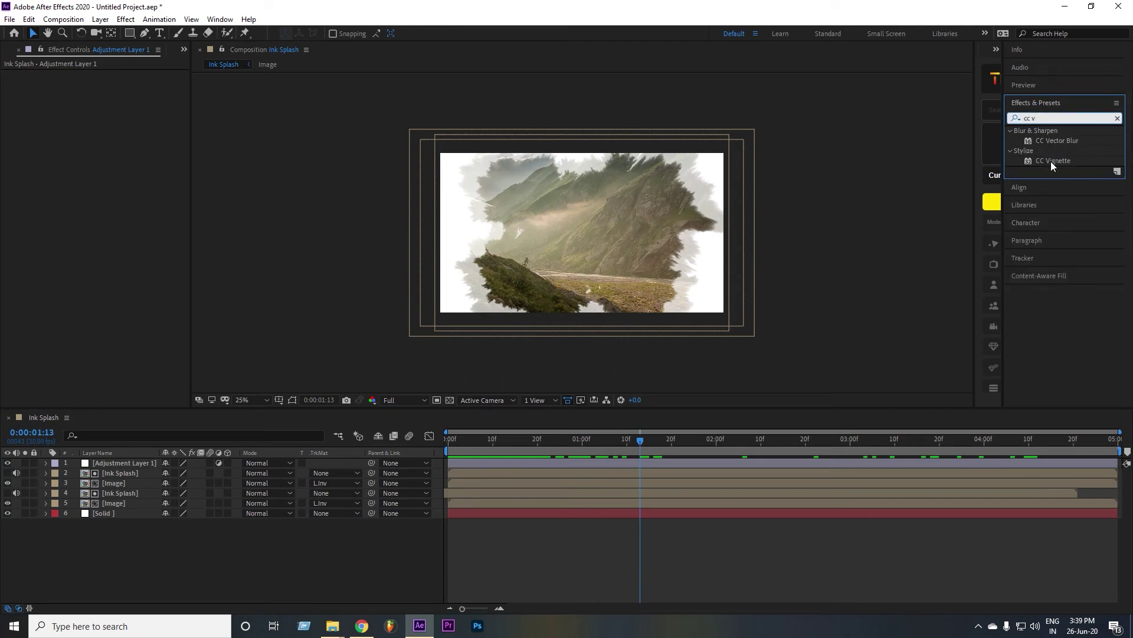
{"action": "left_click_drag", "start_coordinate": [1052, 164], "coordinate": [121, 463]}
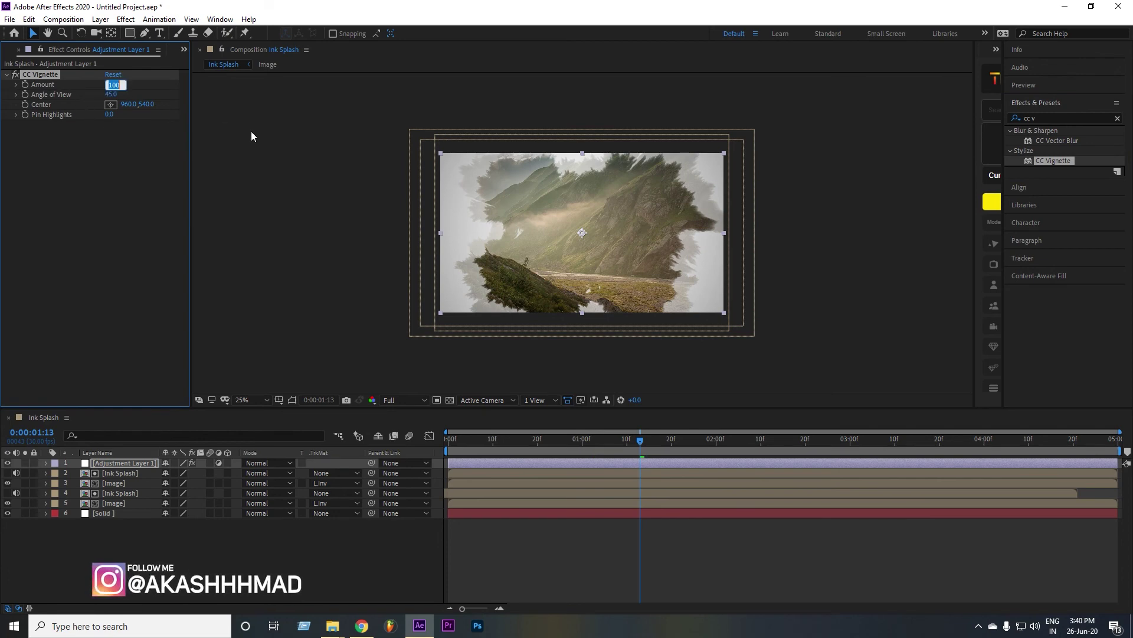
- Set the CC Vignette Amount to 300 and its Angle of View to 50.1
{"action": "type", "text": "300"}
{"action": "key", "text": "Return"}
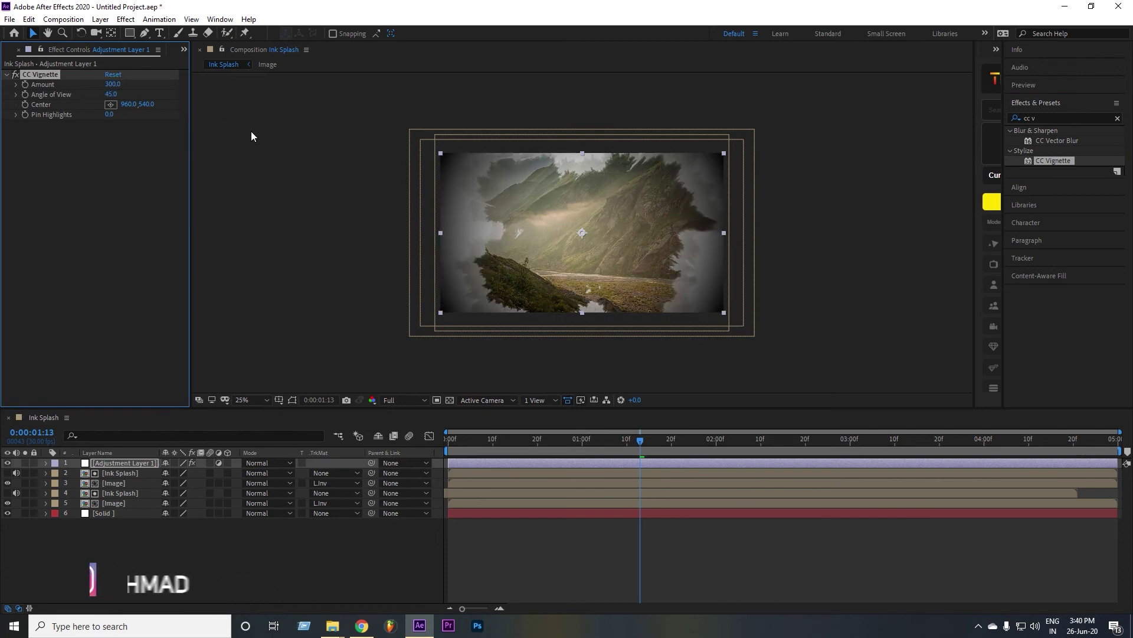
{"action": "left_click_drag", "start_coordinate": [111, 94], "coordinate": [145, 94]}
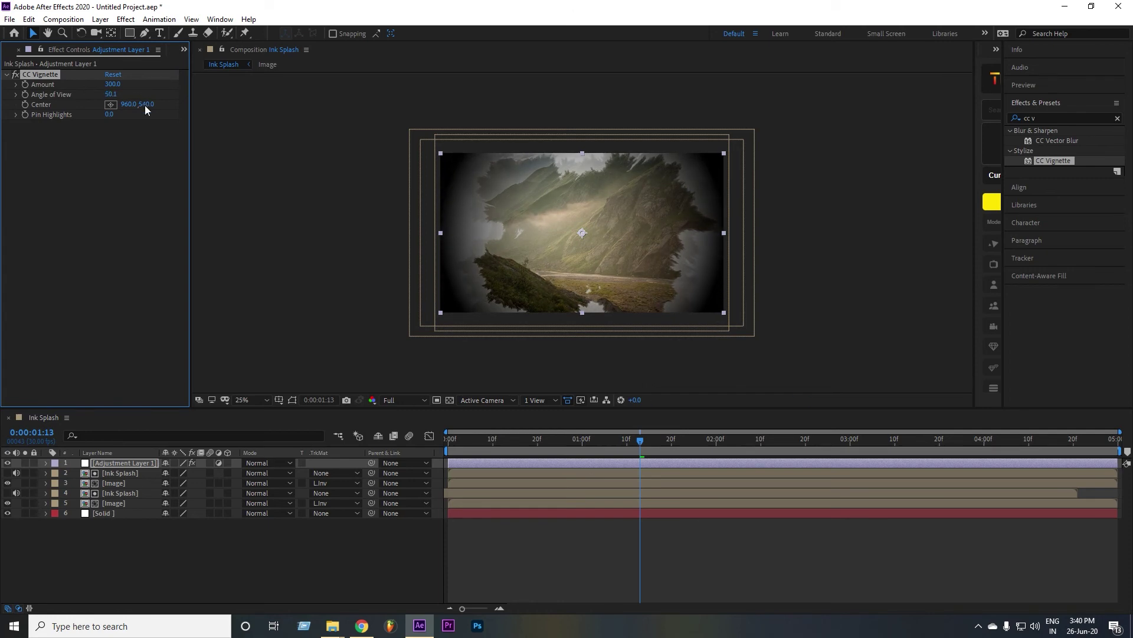
- Set the adjustment layer's blending mode to Screen and toggle its visibility to compare the look
{"action": "left_click", "coordinate": [271, 464]}
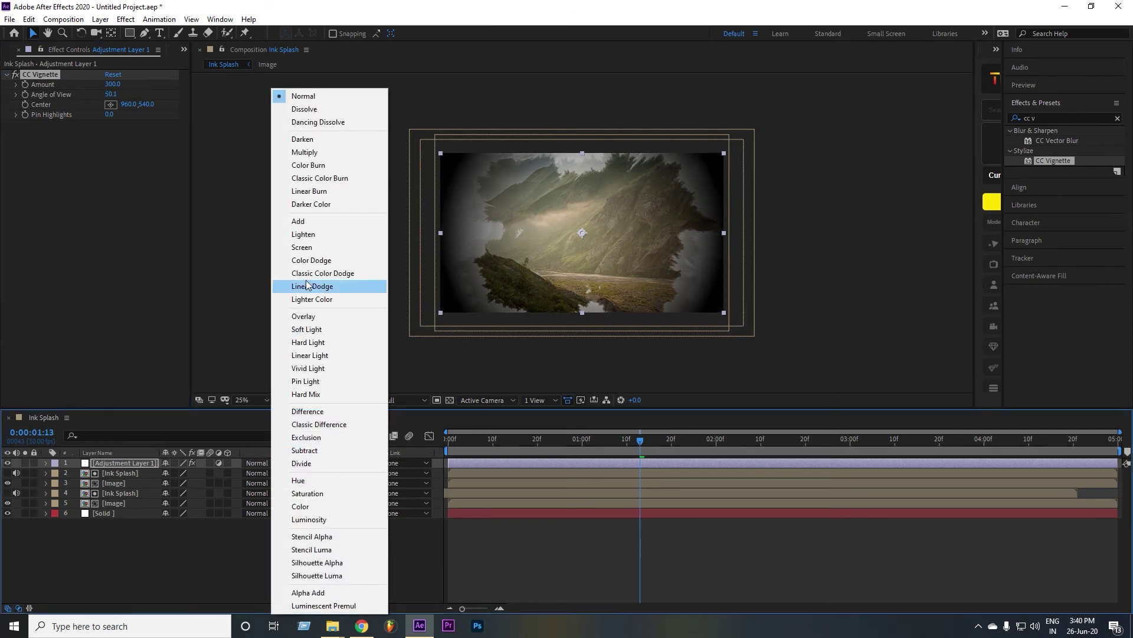
{"action": "left_click", "coordinate": [313, 248]}
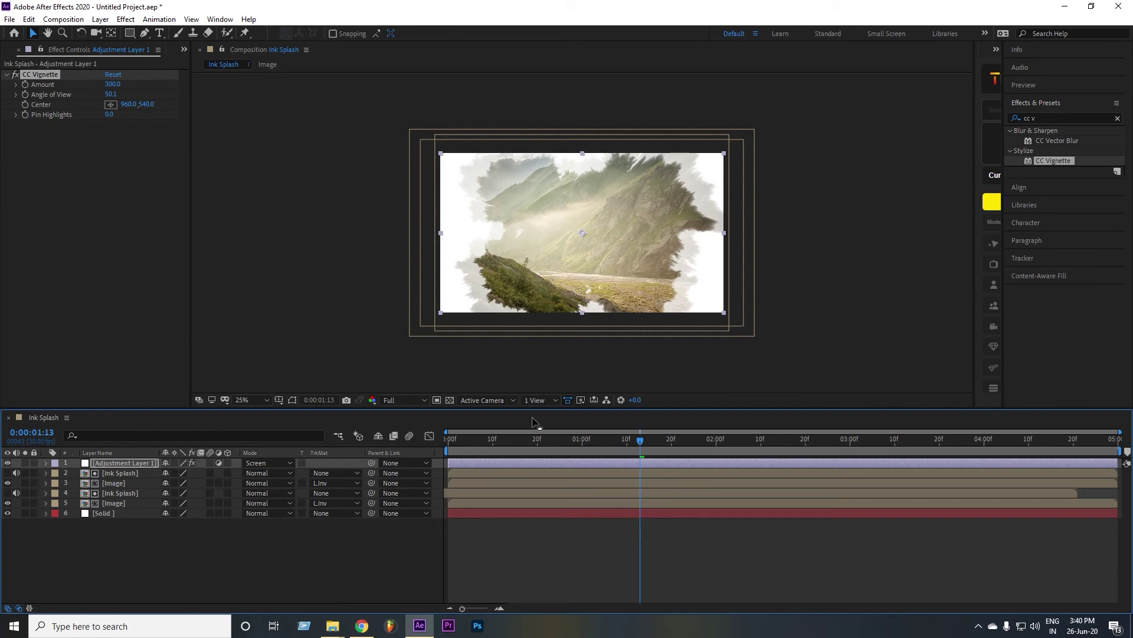
{"action": "left_click", "coordinate": [9, 464]}
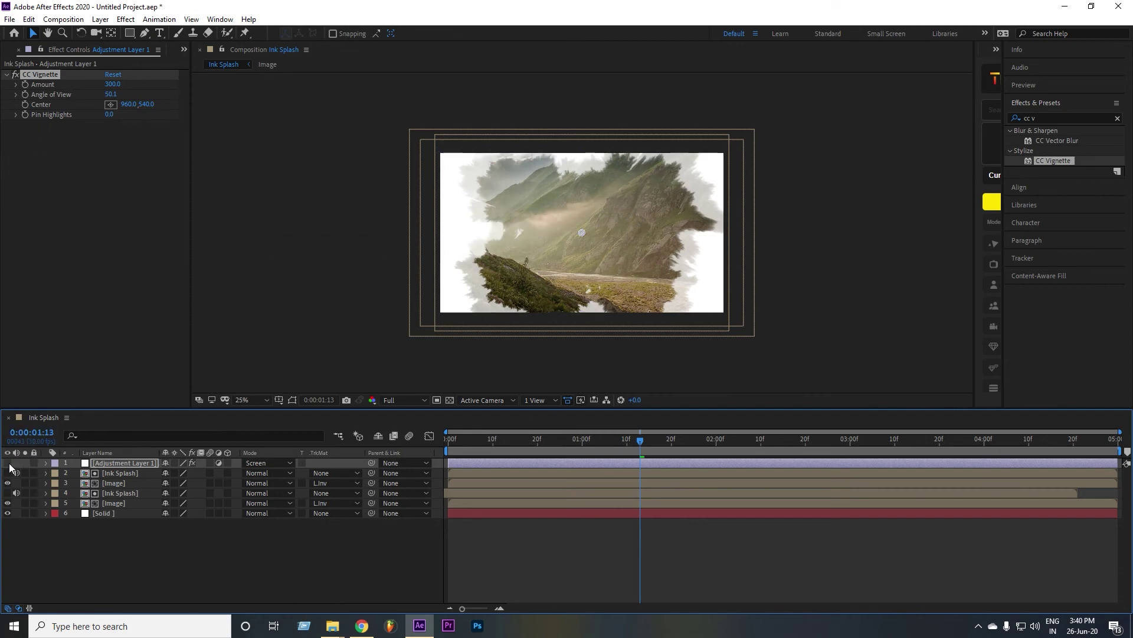
{"action": "left_click", "coordinate": [9, 464]}
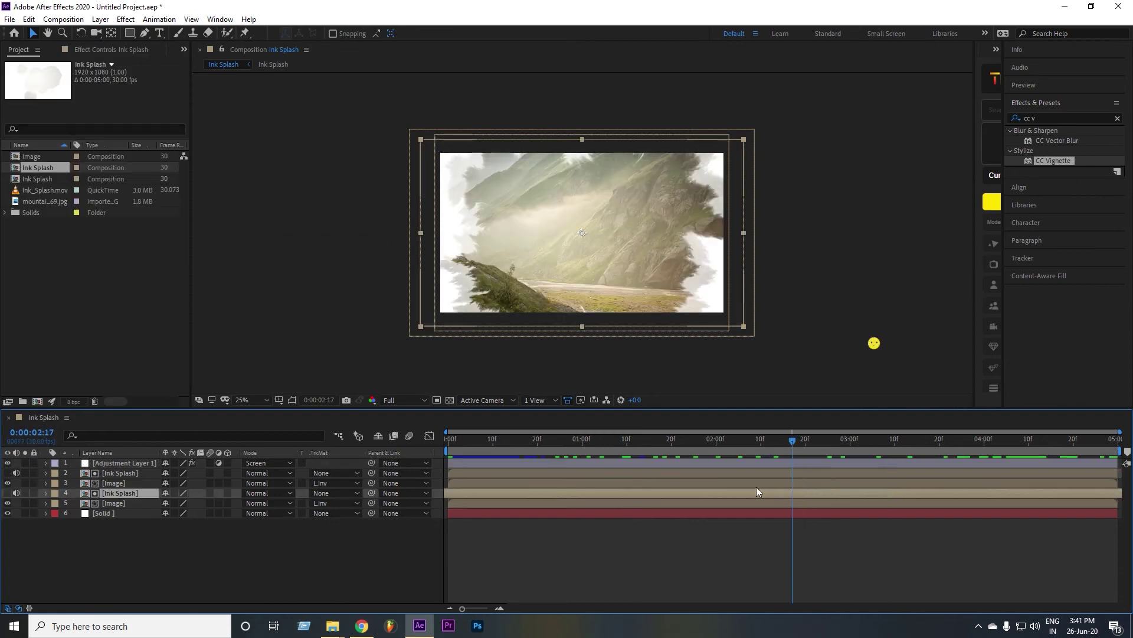
- Shift the lower Ink Splash matte layer earlier in time and return to the first frame
{"action": "left_click_drag", "start_coordinate": [756, 487], "coordinate": [380, 483]}
{"action": "left_click", "coordinate": [150, 556]}
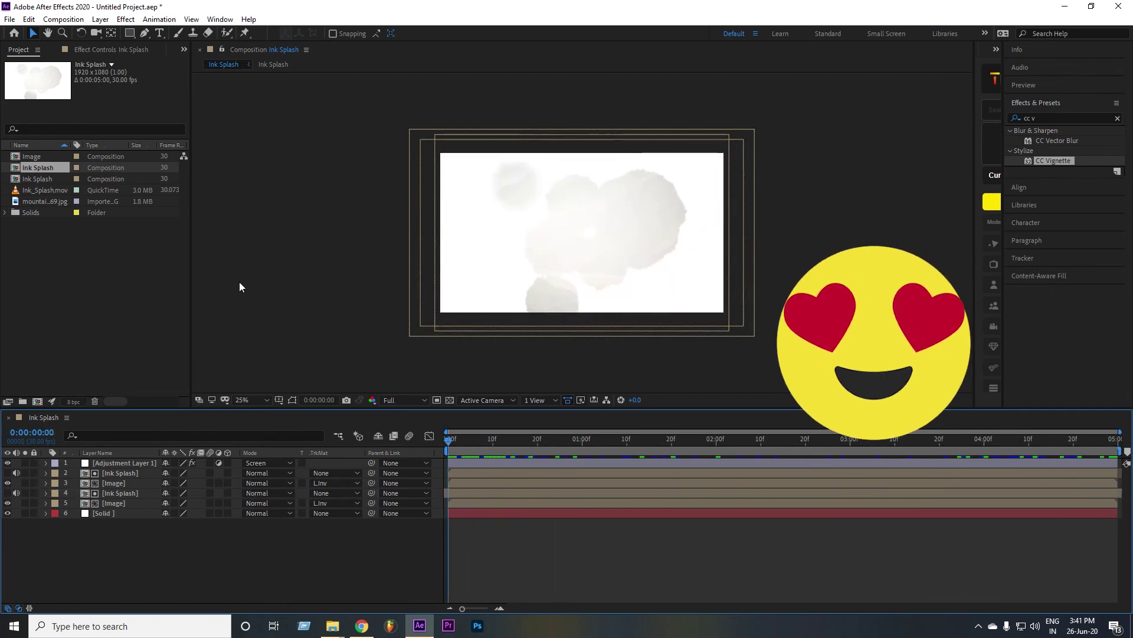
{"action": "mouse_move", "coordinate": [447, 442]}
{"action": "left_mouse_down"}
{"action": "mouse_move", "coordinate": [483, 454]}
{"action": "mouse_move", "coordinate": [426, 455]}
{"action": "left_mouse_up"}
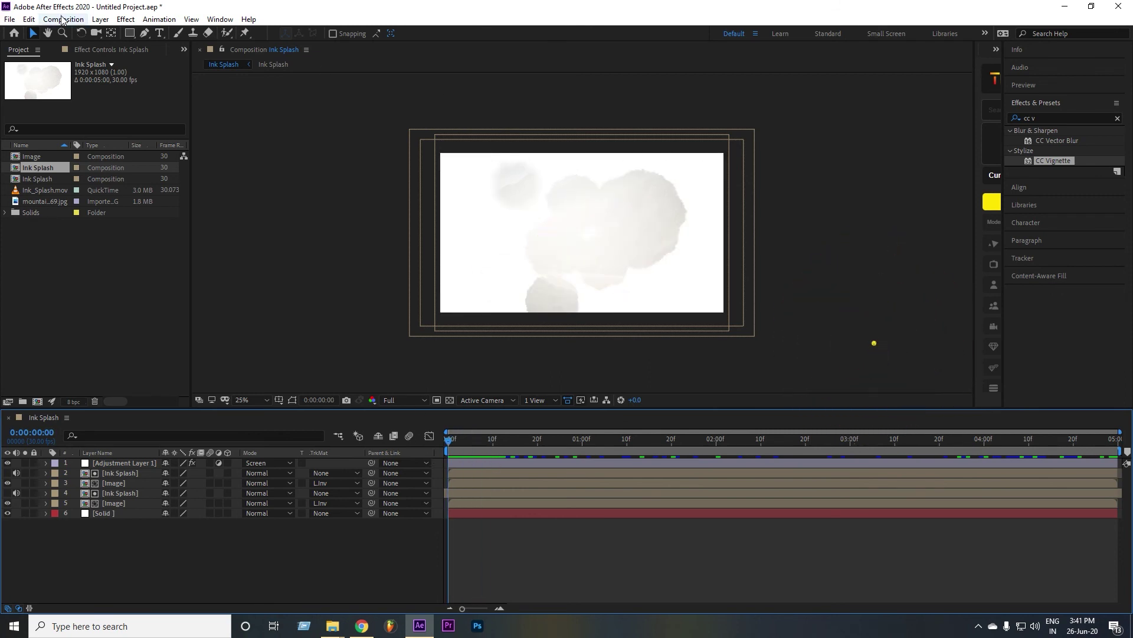